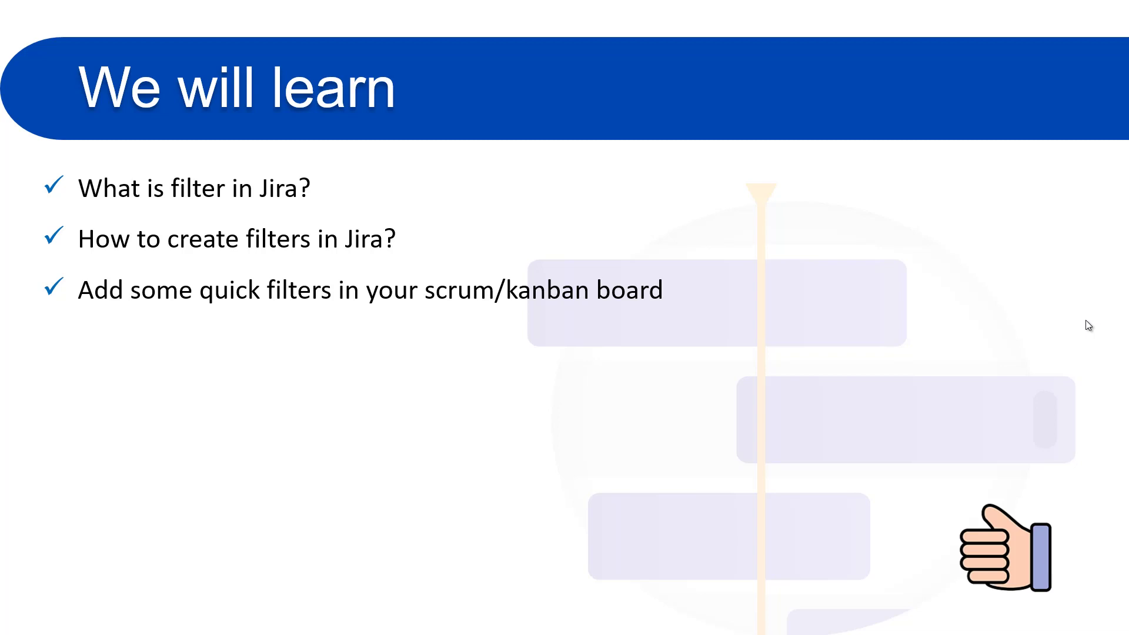
{"action": "key", "text": "Right"}
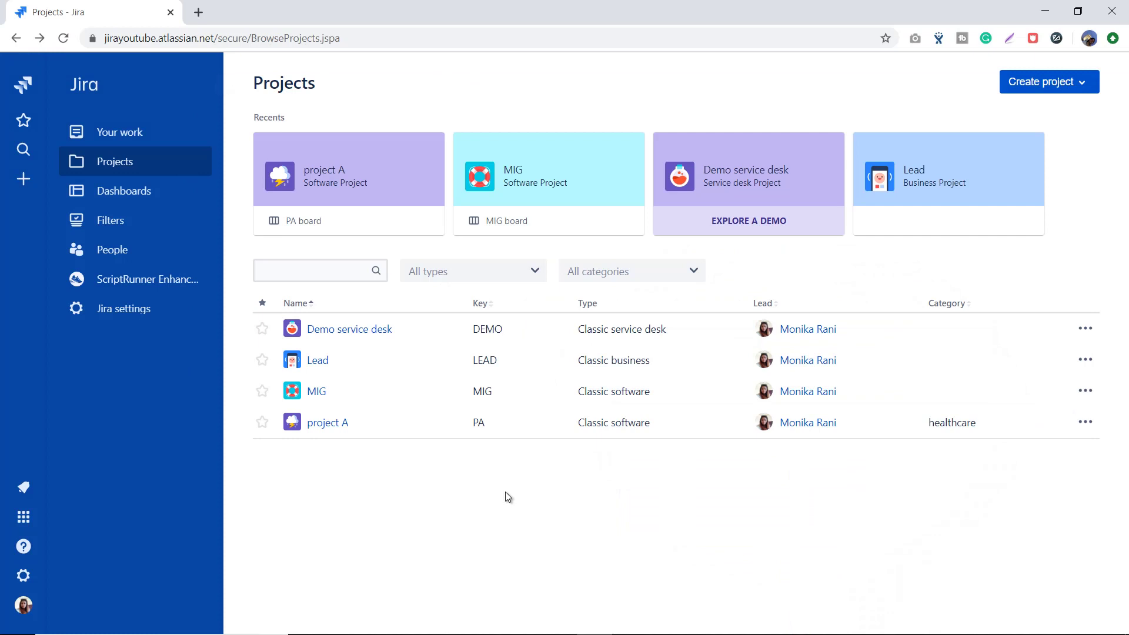
Open the issue search from the filters and compare its basic mode with its JQL mode
{"action": "left_click", "coordinate": [110, 222]}
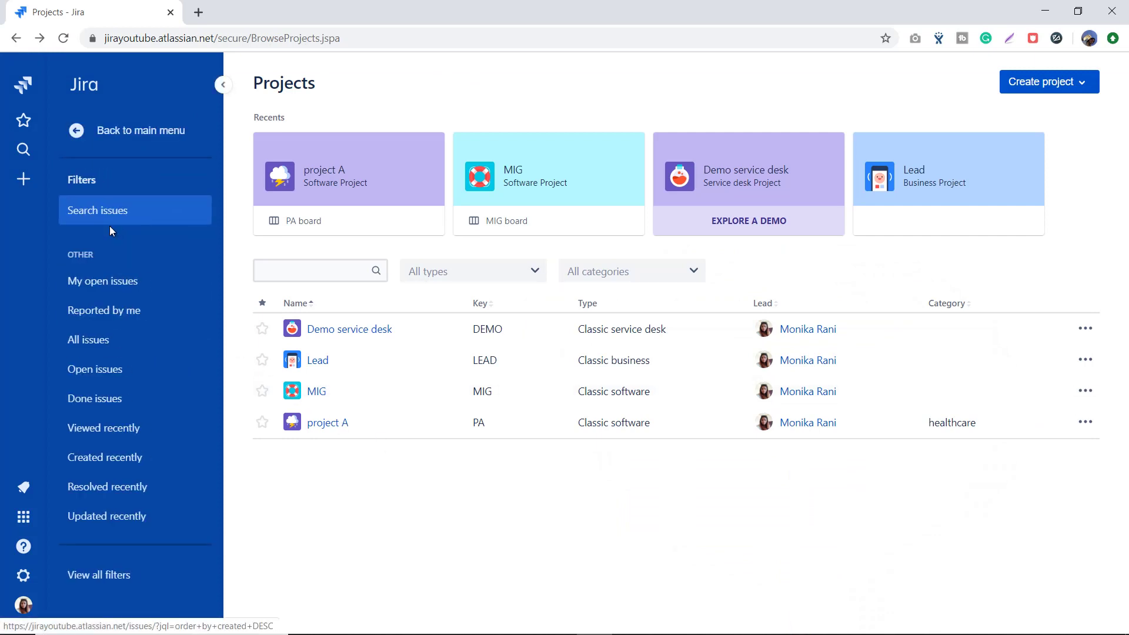
{"action": "left_click", "coordinate": [102, 210]}
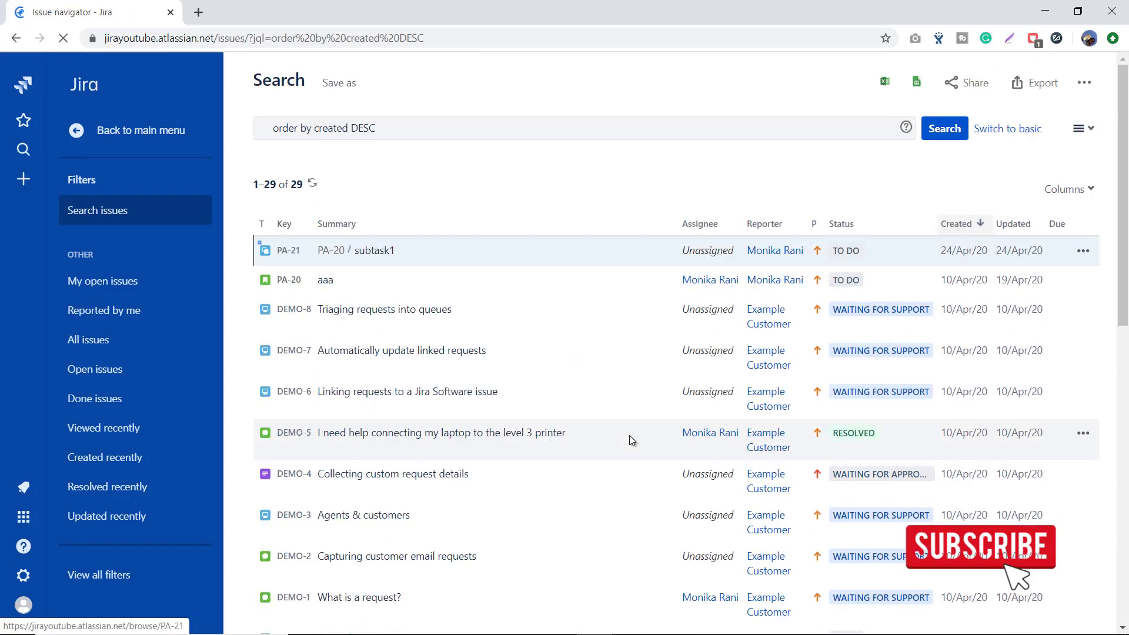
{"action": "left_click", "coordinate": [1010, 129]}
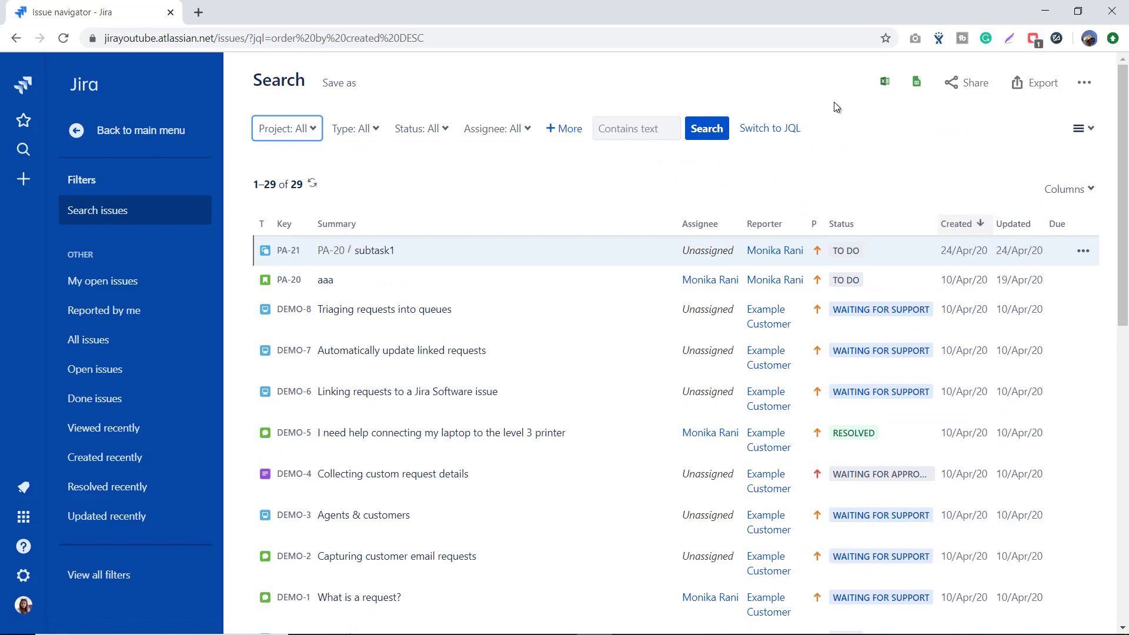
{"action": "left_click", "coordinate": [766, 129]}
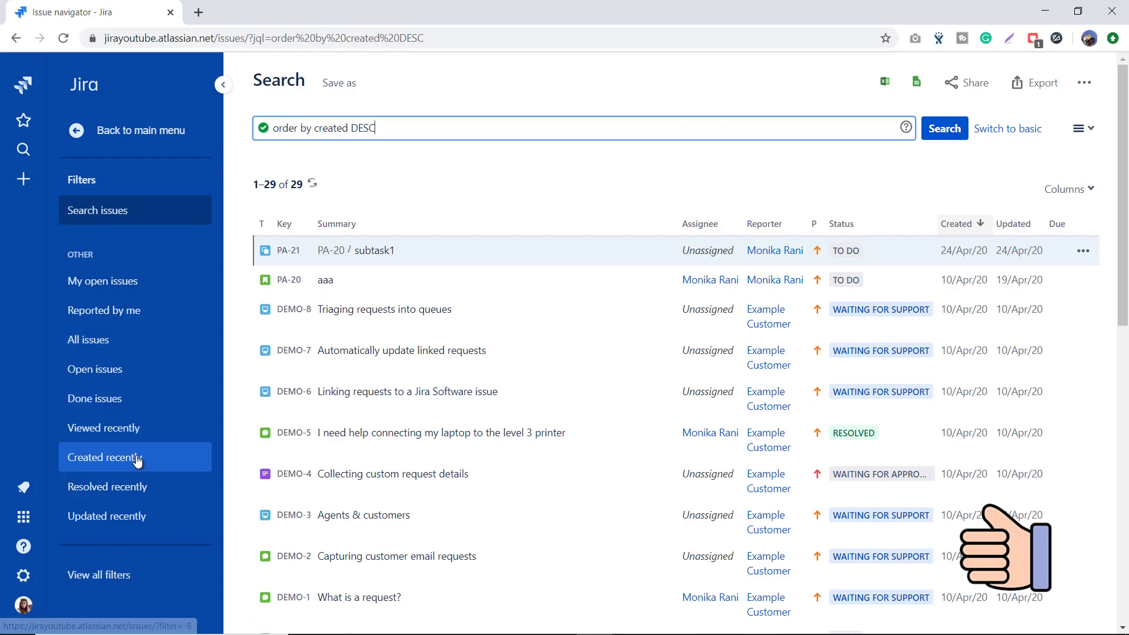
{"action": "scroll", "coordinate": [147, 429], "scroll_direction": "down", "scroll_amount": 1}
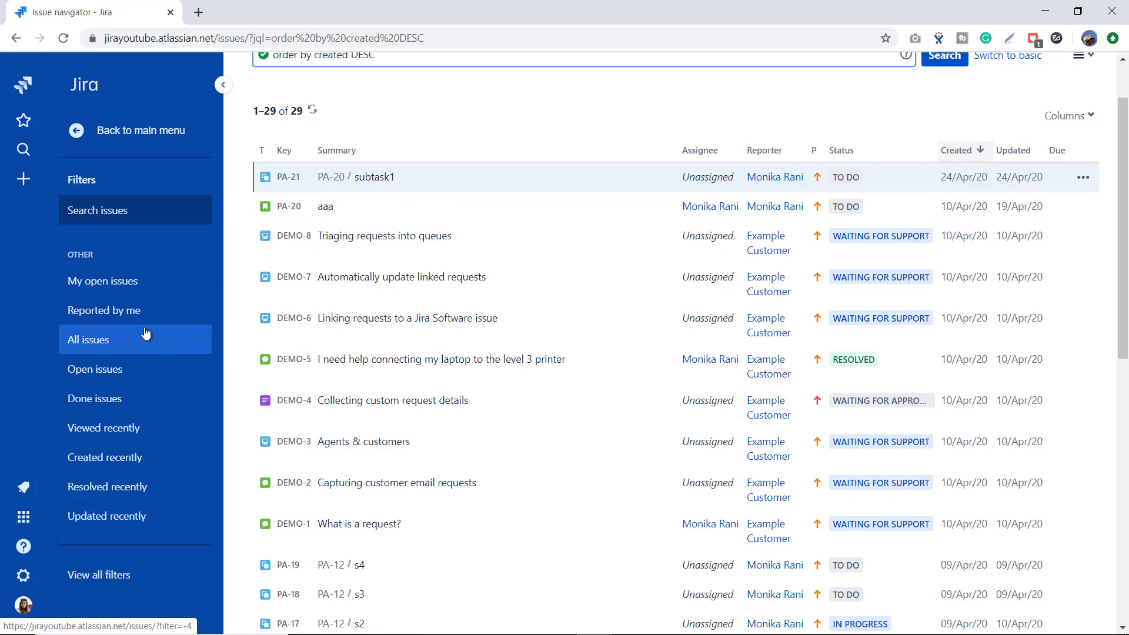
Open the Viewed recently filter and examine the parts of its JQL query
{"action": "left_click", "coordinate": [127, 435]}
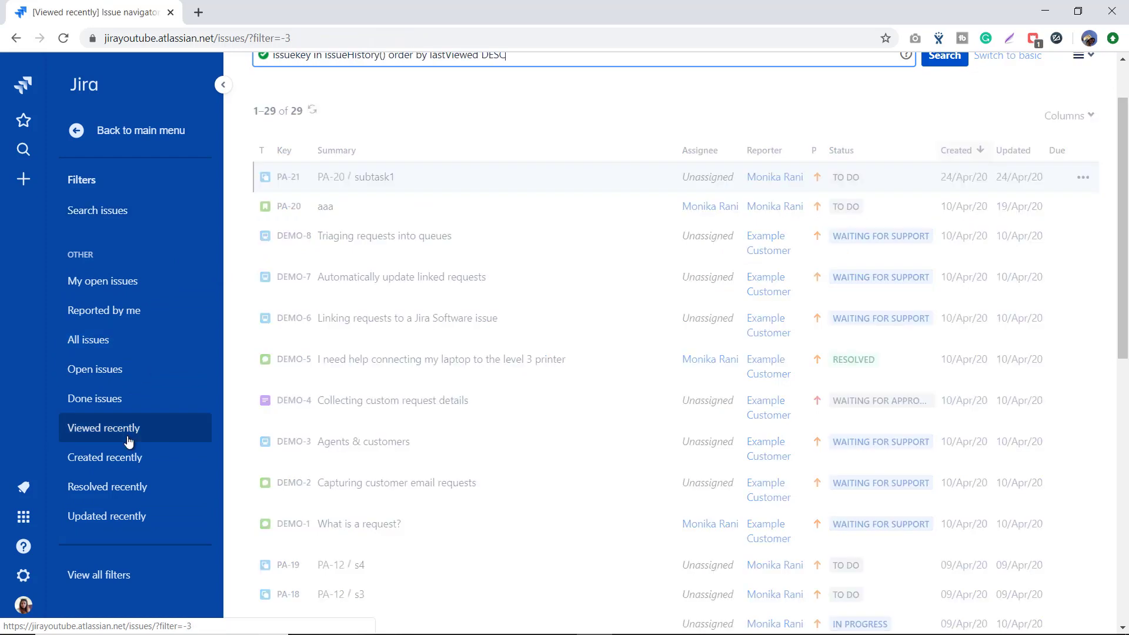
{"action": "scroll", "coordinate": [542, 419], "scroll_direction": "up", "scroll_amount": 2}
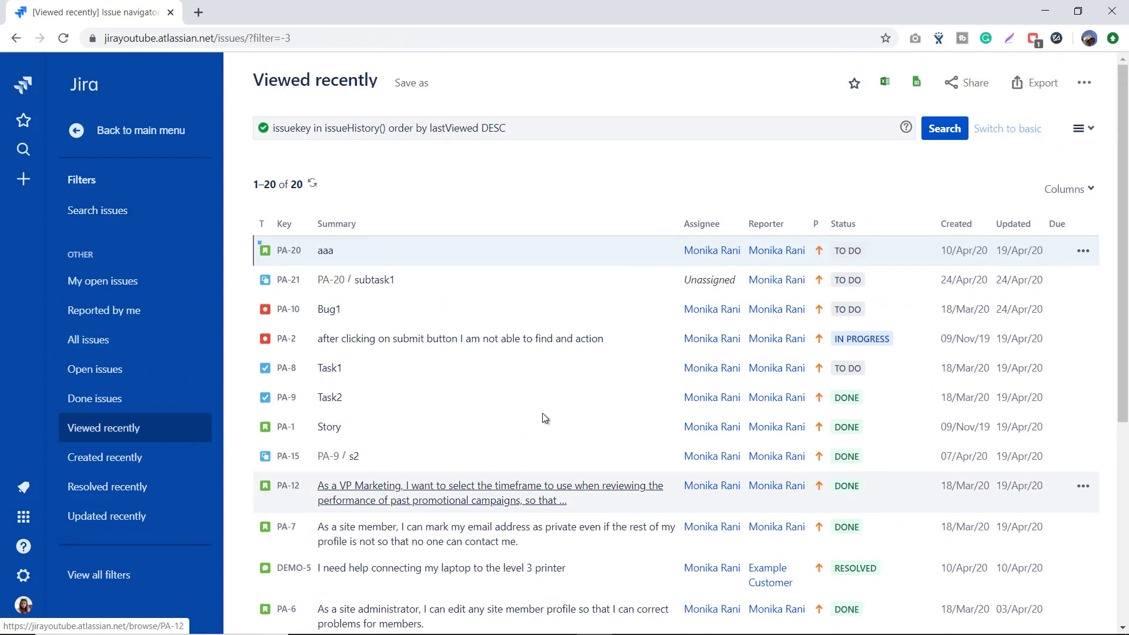
{"action": "left_click", "coordinate": [529, 130]}
{"action": "left_click_drag", "start_coordinate": [529, 130], "coordinate": [249, 157]}
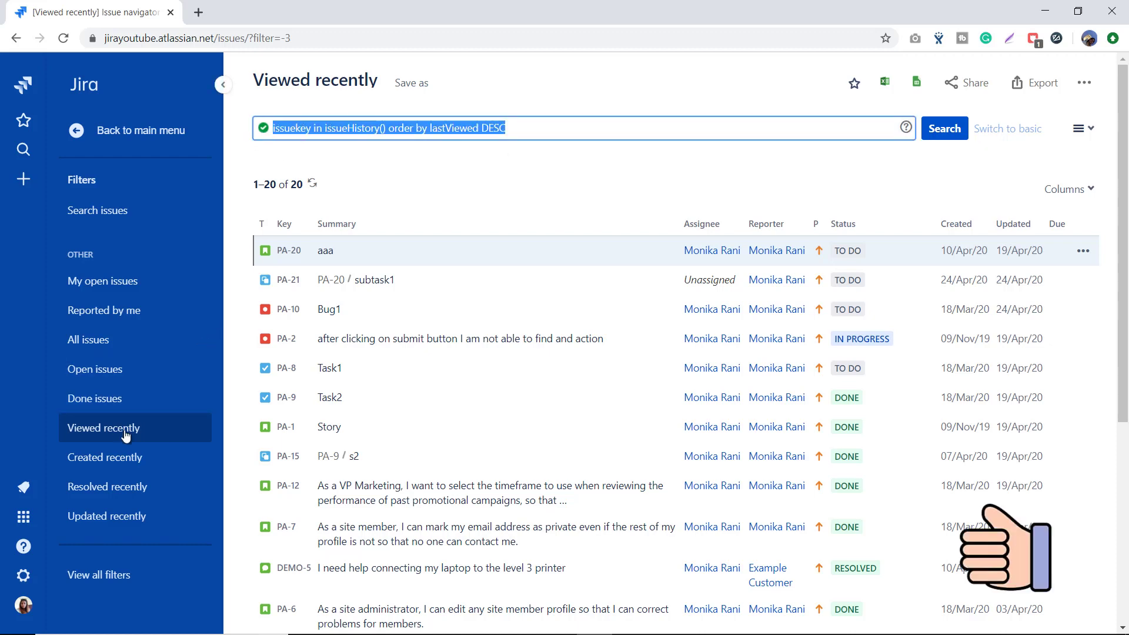
{"action": "left_click", "coordinate": [385, 171]}
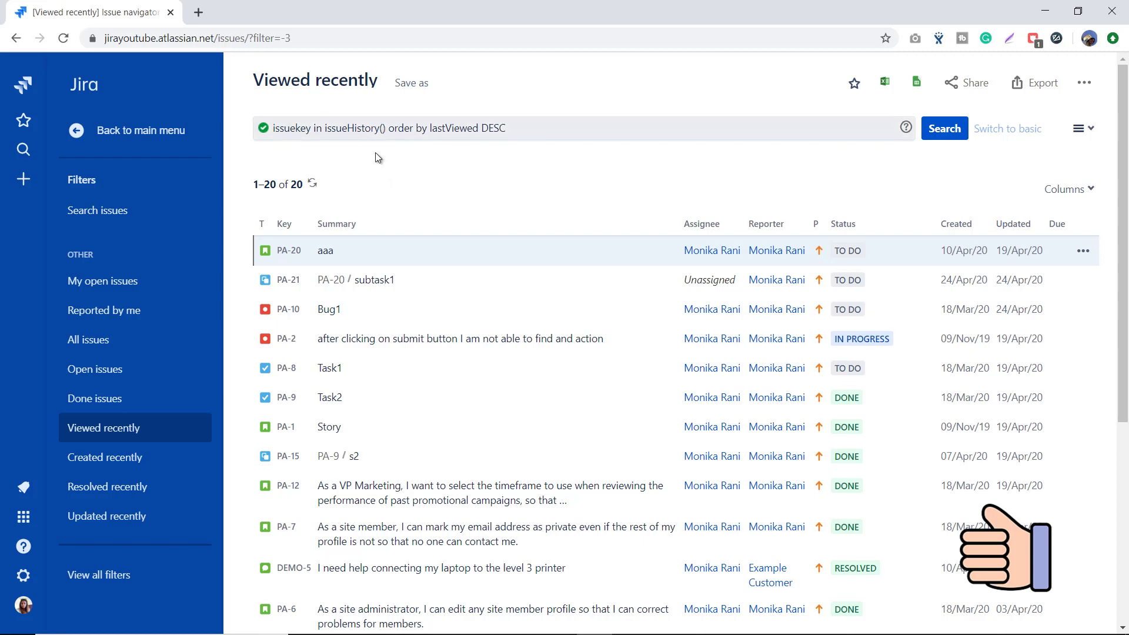
{"action": "double_click", "coordinate": [449, 128]}
{"action": "left_click_drag", "start_coordinate": [508, 131], "coordinate": [522, 141]}
{"action": "left_click", "coordinate": [522, 176]}
Examine the JQL query of the My open issues filter and mark that filter as starred
{"action": "left_click", "coordinate": [108, 286]}
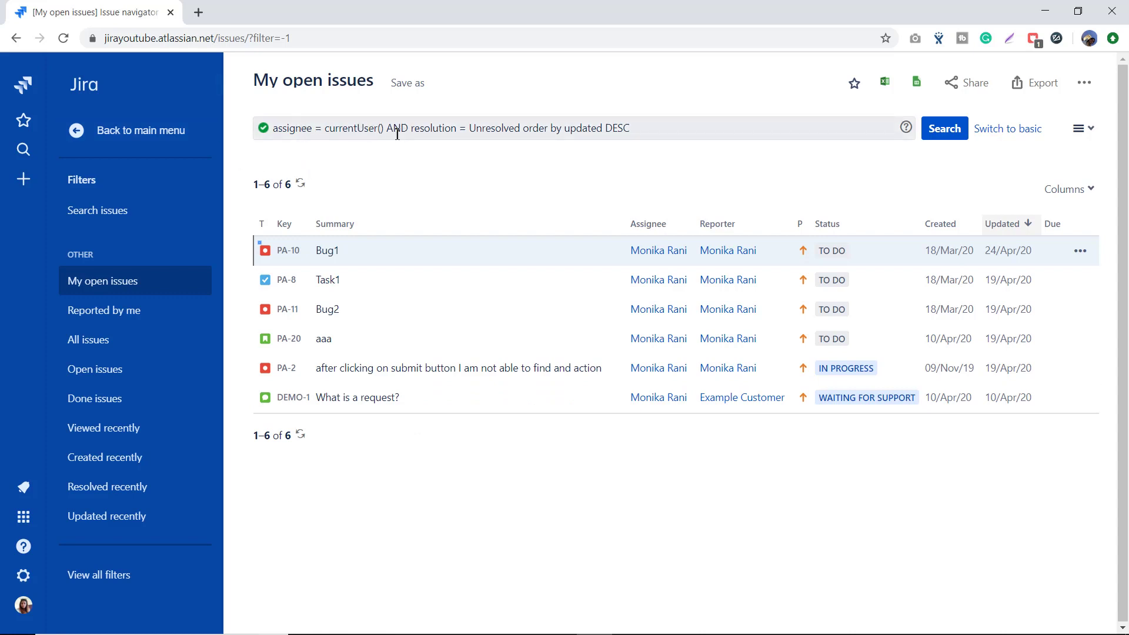
{"action": "left_click_drag", "start_coordinate": [381, 129], "coordinate": [325, 130]}
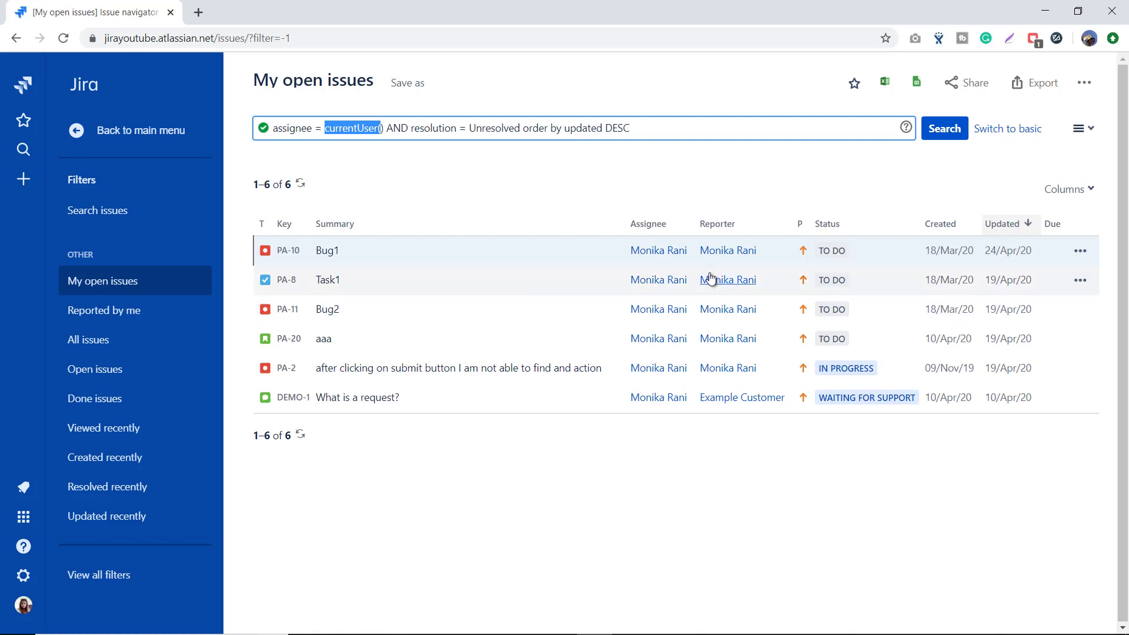
{"action": "left_click_drag", "start_coordinate": [471, 128], "coordinate": [666, 150]}
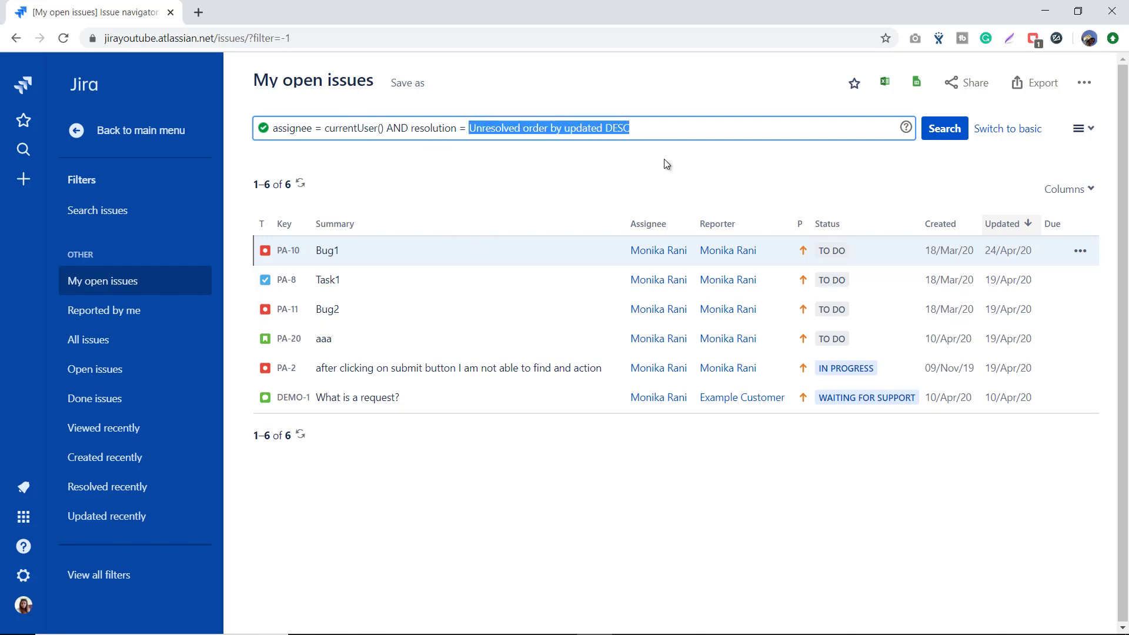
{"action": "left_click", "coordinate": [567, 177]}
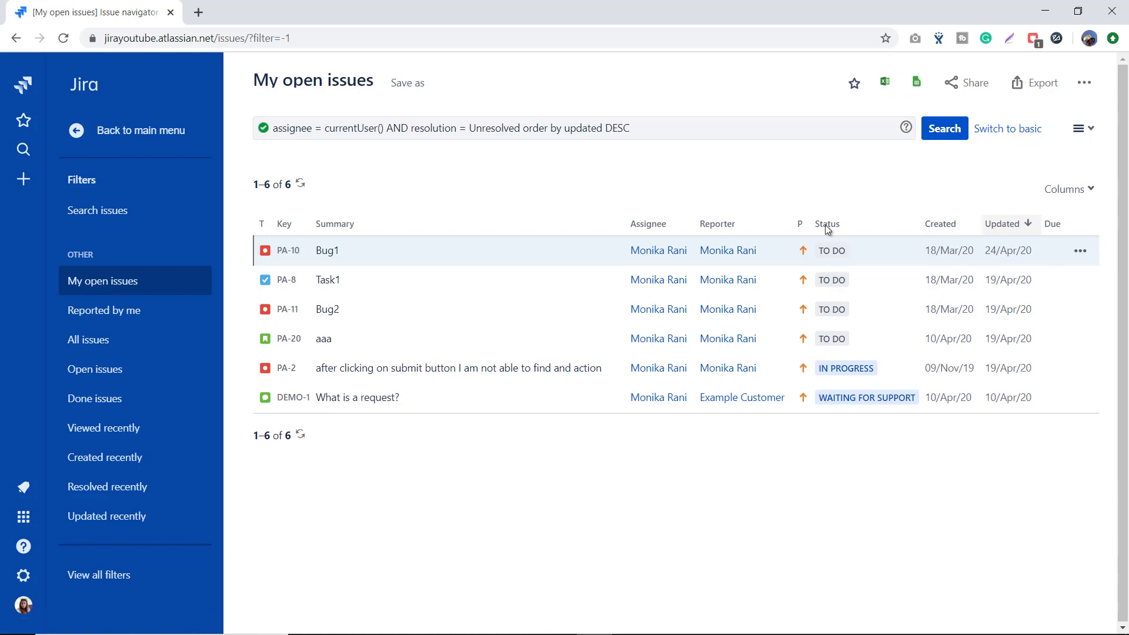
{"action": "left_click", "coordinate": [854, 87]}
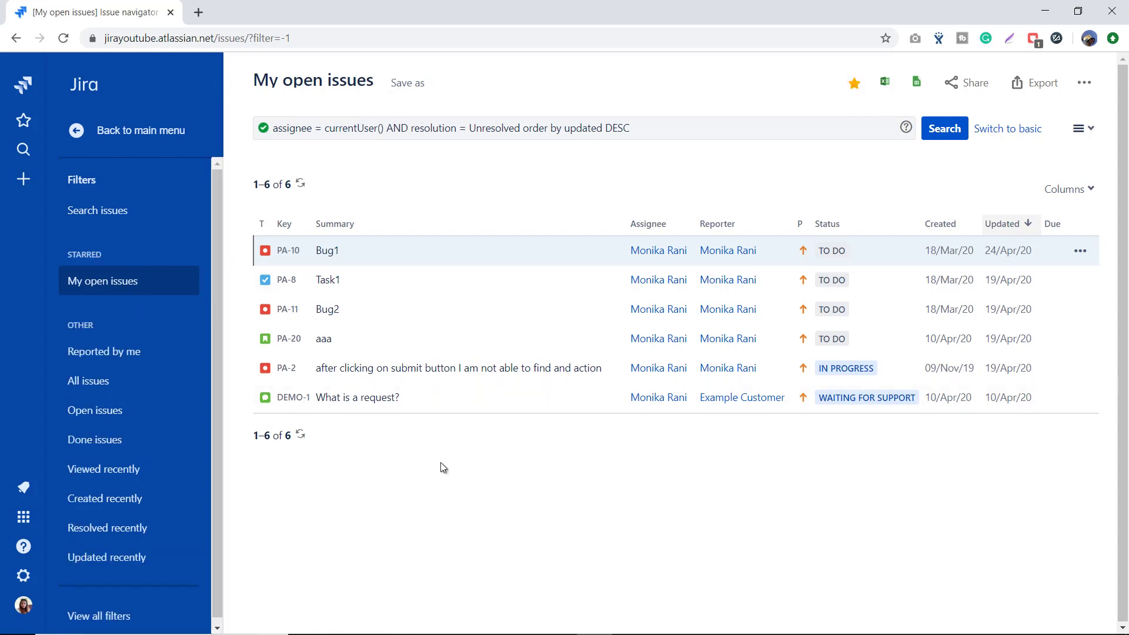
Display the list of all filters and open Filter for PA board
{"action": "scroll", "coordinate": [112, 522], "scroll_direction": "down", "scroll_amount": 1}
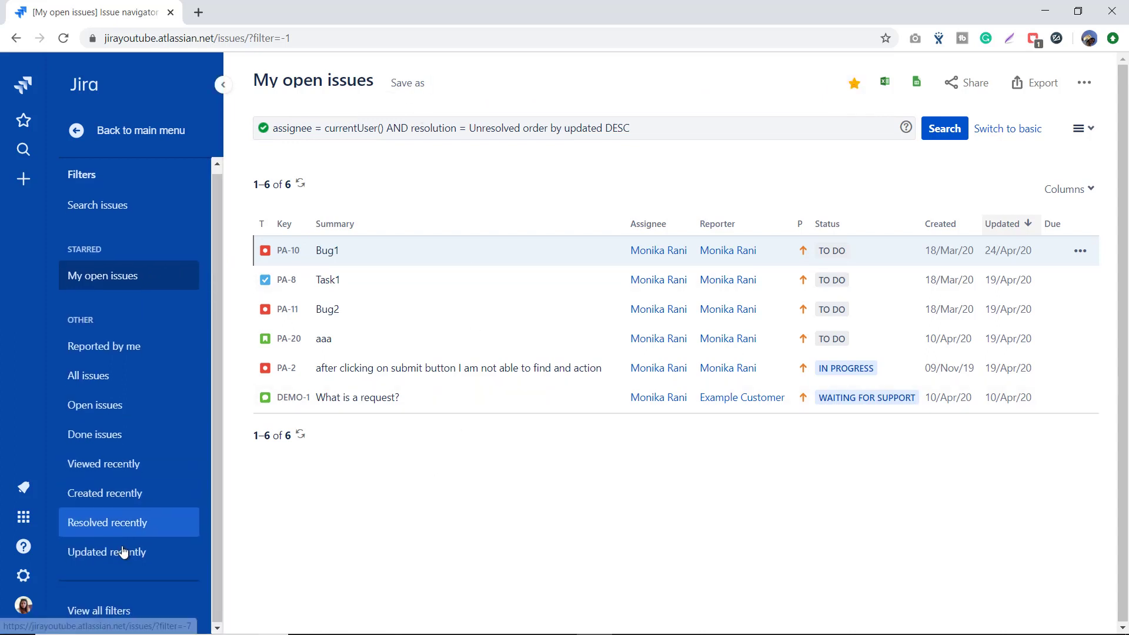
{"action": "left_click", "coordinate": [111, 611]}
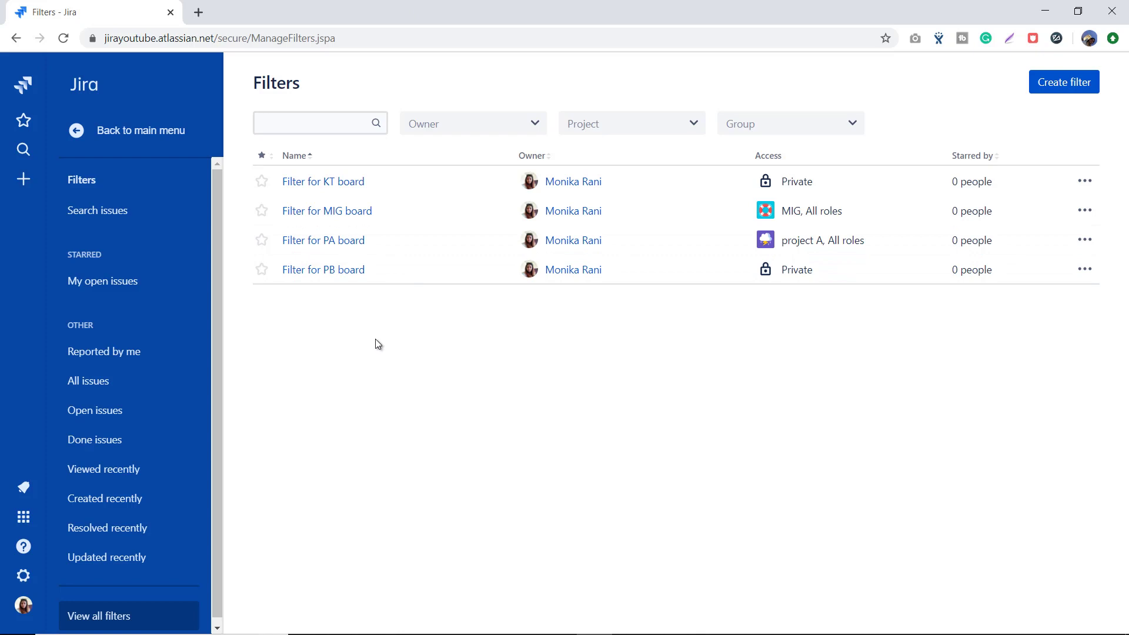
{"action": "left_click", "coordinate": [334, 241]}
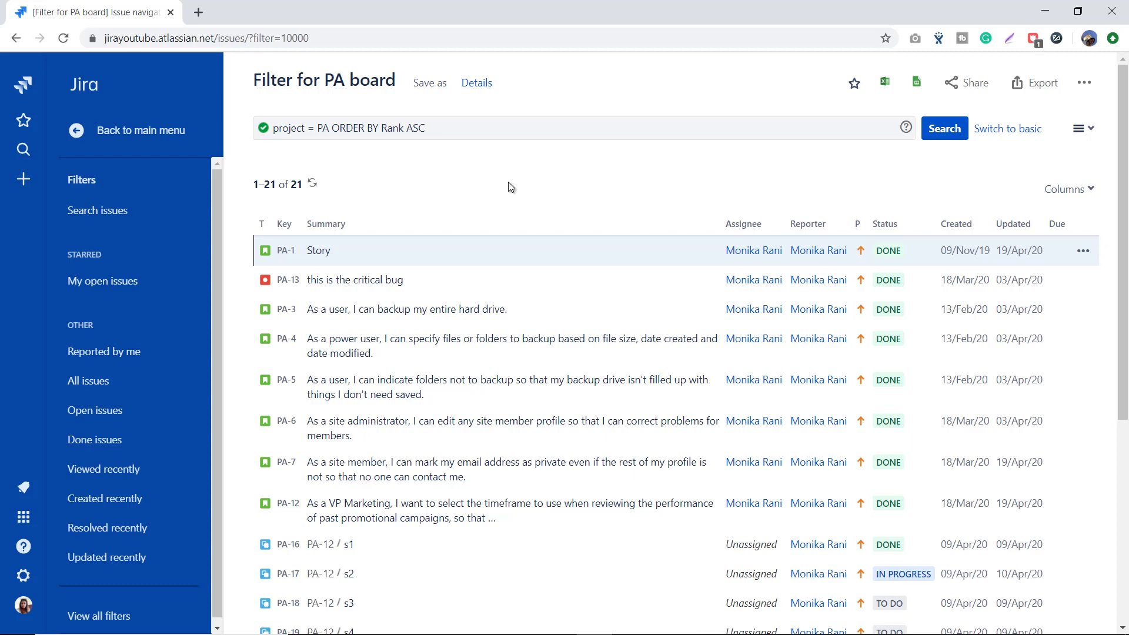
Go to the PA board of project A and open its board settings
{"action": "left_click", "coordinate": [138, 131]}
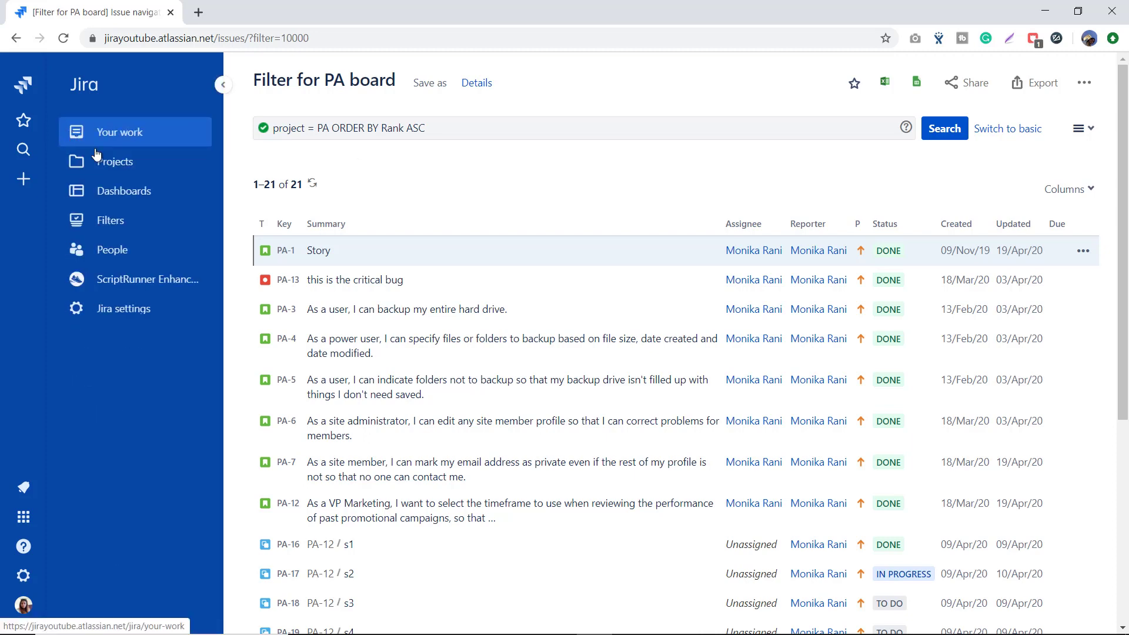
{"action": "left_click", "coordinate": [113, 163]}
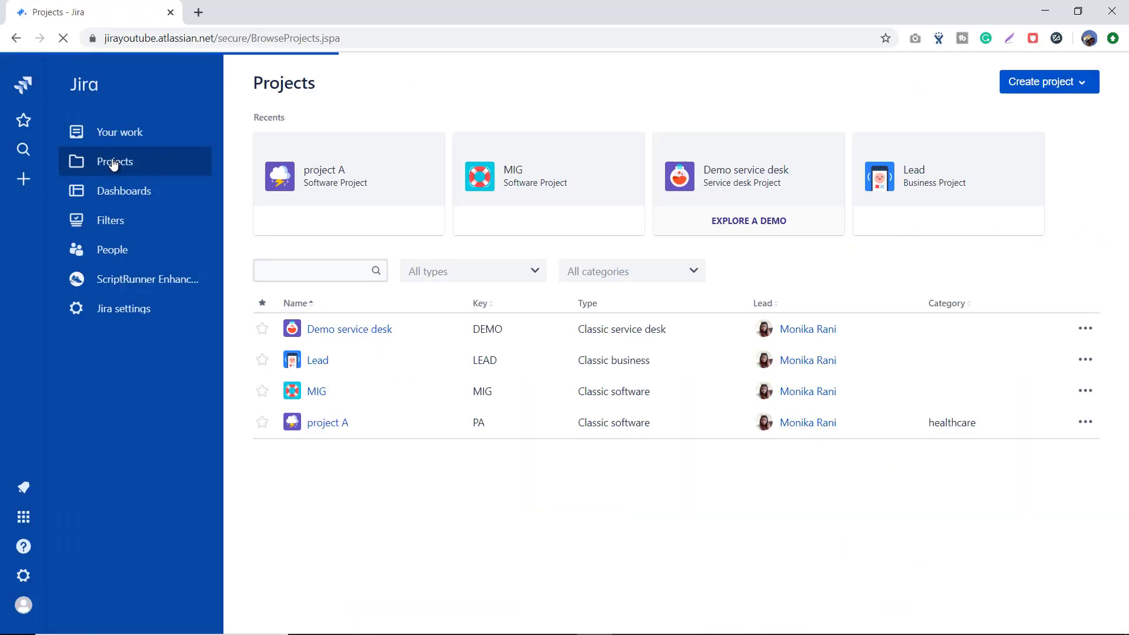
{"action": "left_click", "coordinate": [322, 423]}
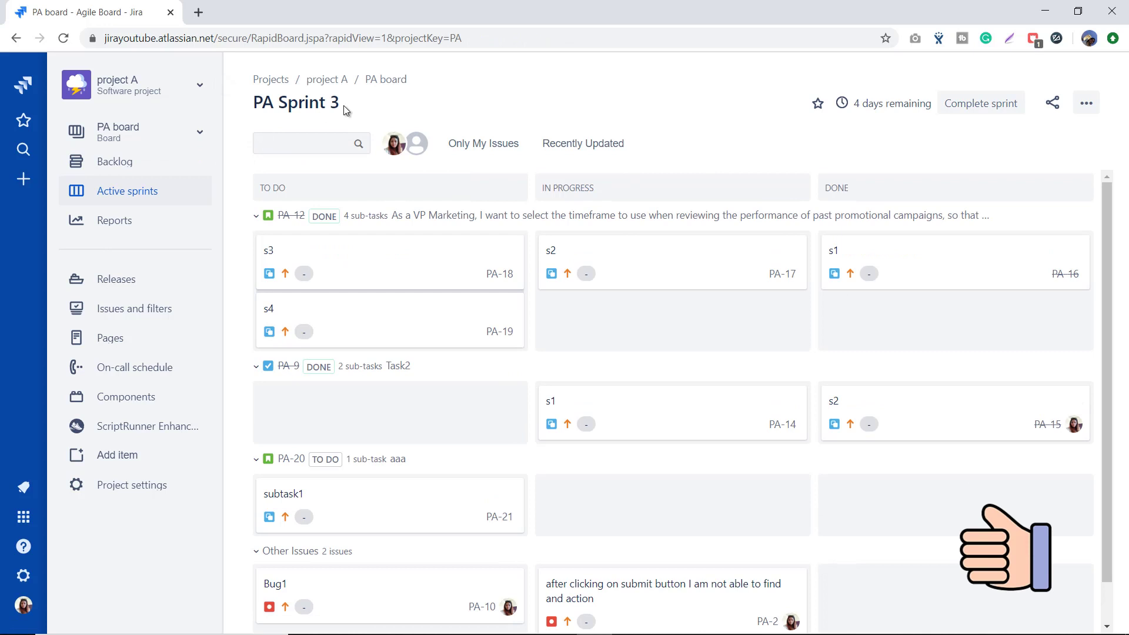
{"action": "left_click", "coordinate": [1085, 103]}
{"action": "left_click", "coordinate": [1022, 134]}
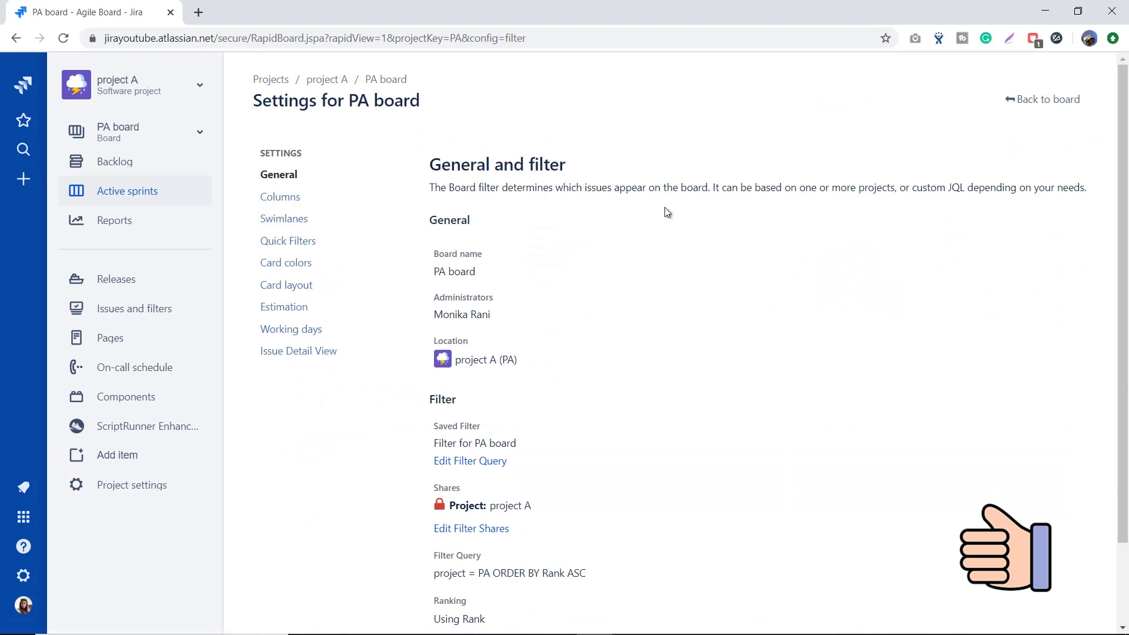
Examine the PA board's general and filter settings, including the saved filters available for the board
{"action": "scroll", "coordinate": [837, 347], "scroll_direction": "down", "scroll_amount": 2}
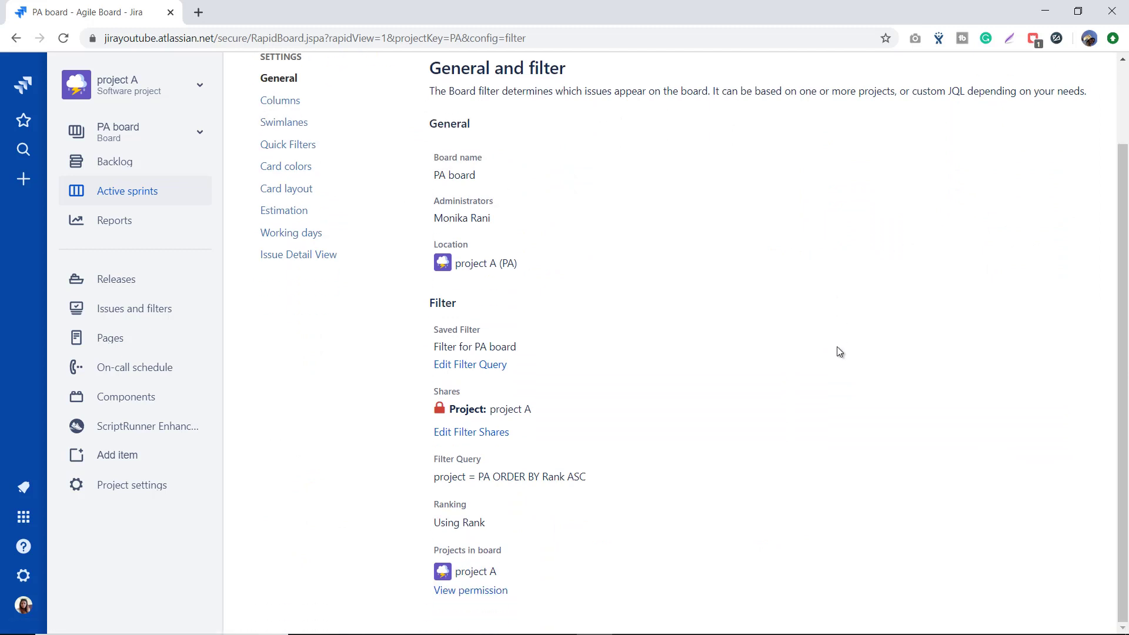
{"action": "scroll", "coordinate": [837, 347], "scroll_direction": "up", "scroll_amount": 2}
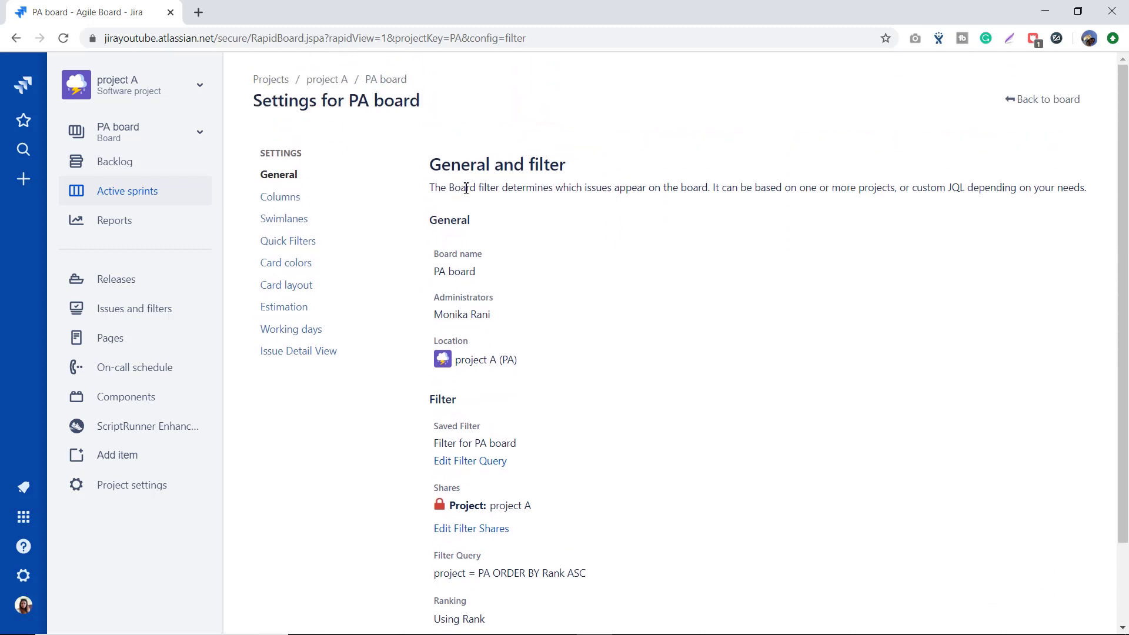
{"action": "scroll", "coordinate": [661, 324], "scroll_direction": "down", "scroll_amount": 1}
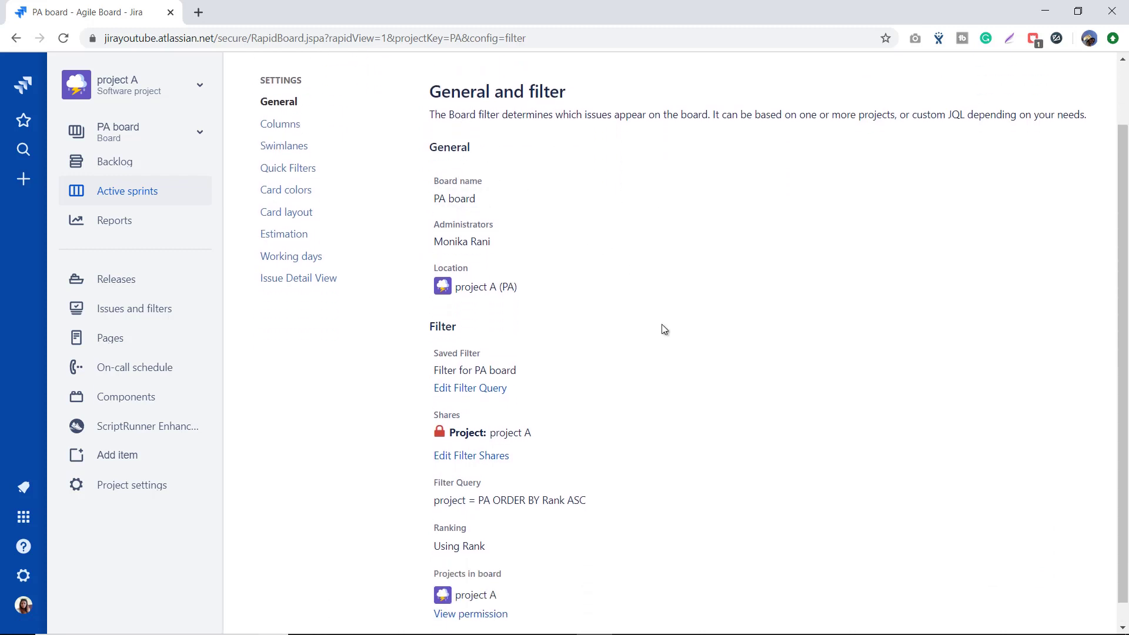
{"action": "scroll", "coordinate": [464, 247], "scroll_direction": "down", "scroll_amount": 1}
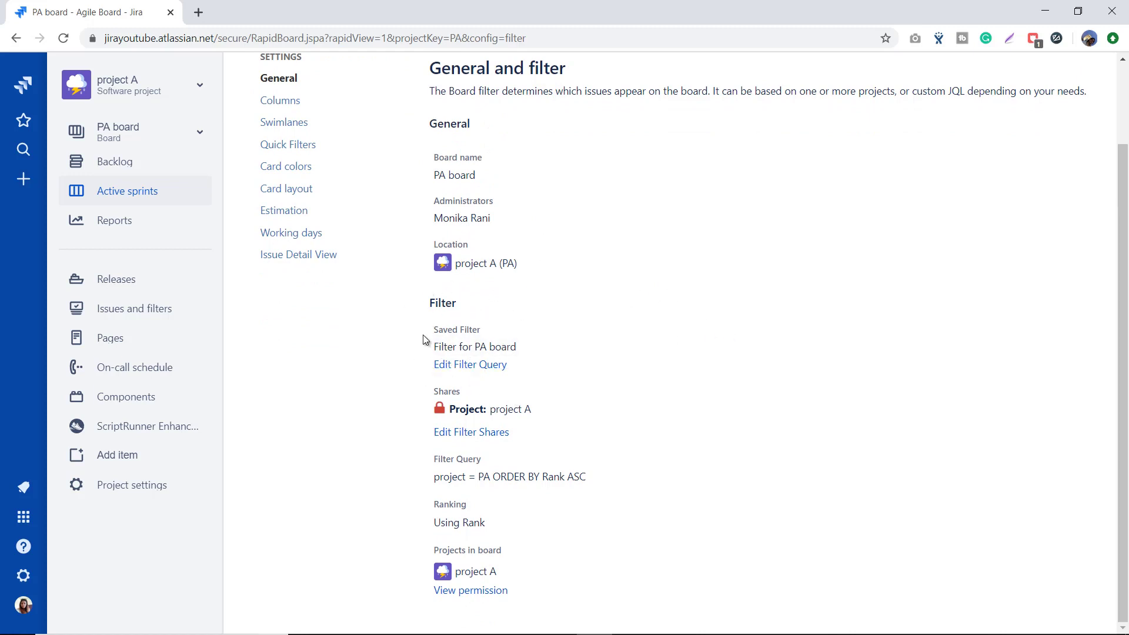
{"action": "left_click", "coordinate": [643, 346]}
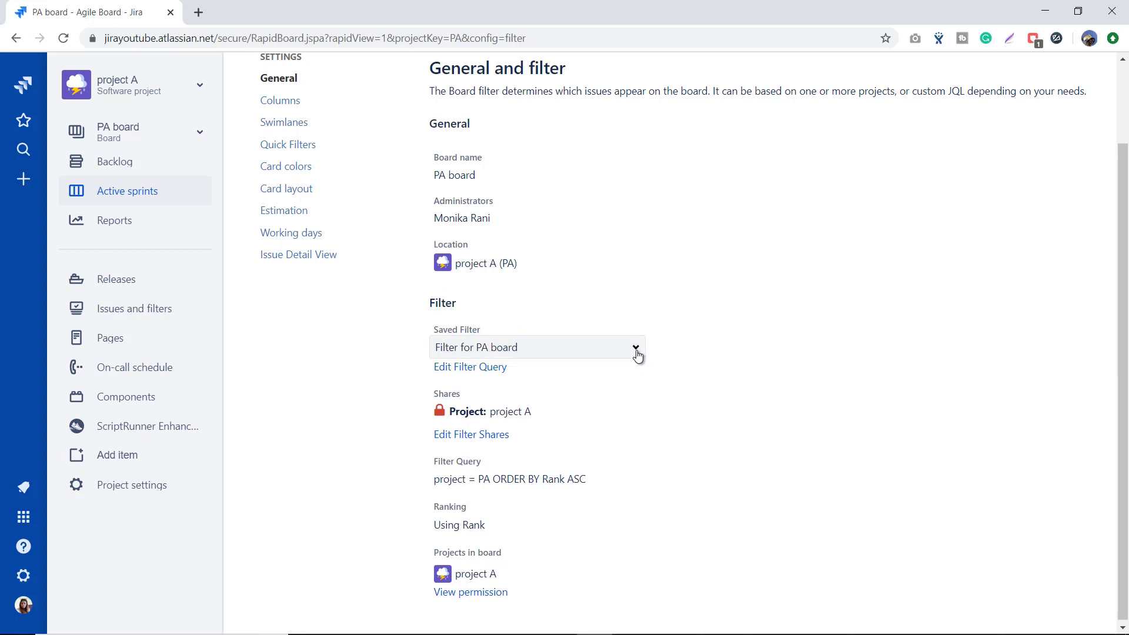
{"action": "left_click", "coordinate": [635, 351]}
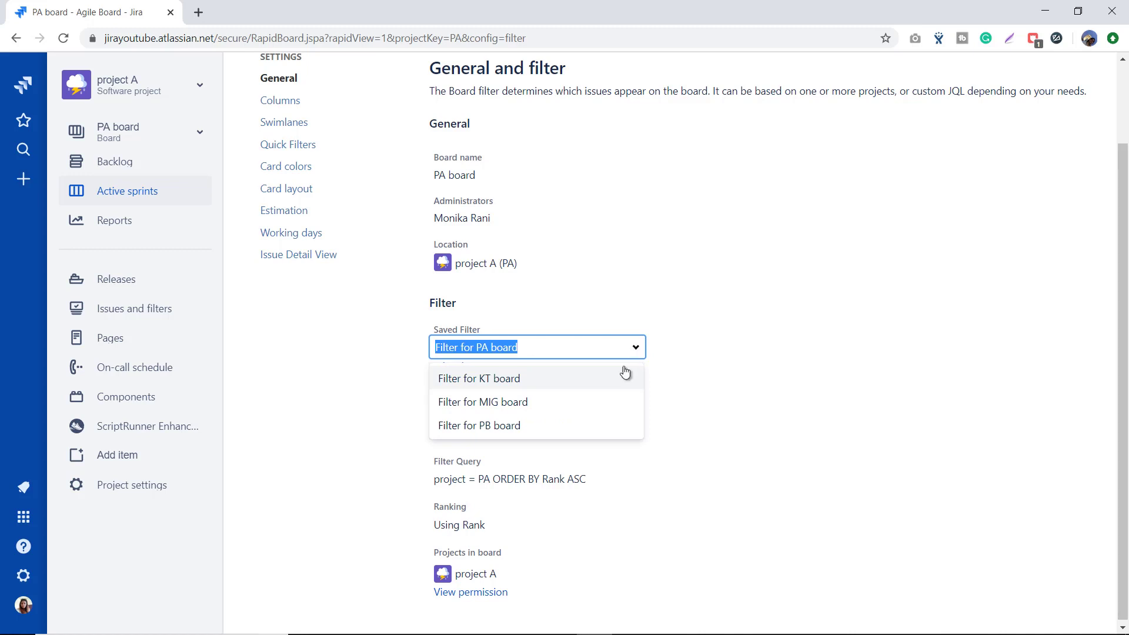
{"action": "left_click", "coordinate": [789, 323]}
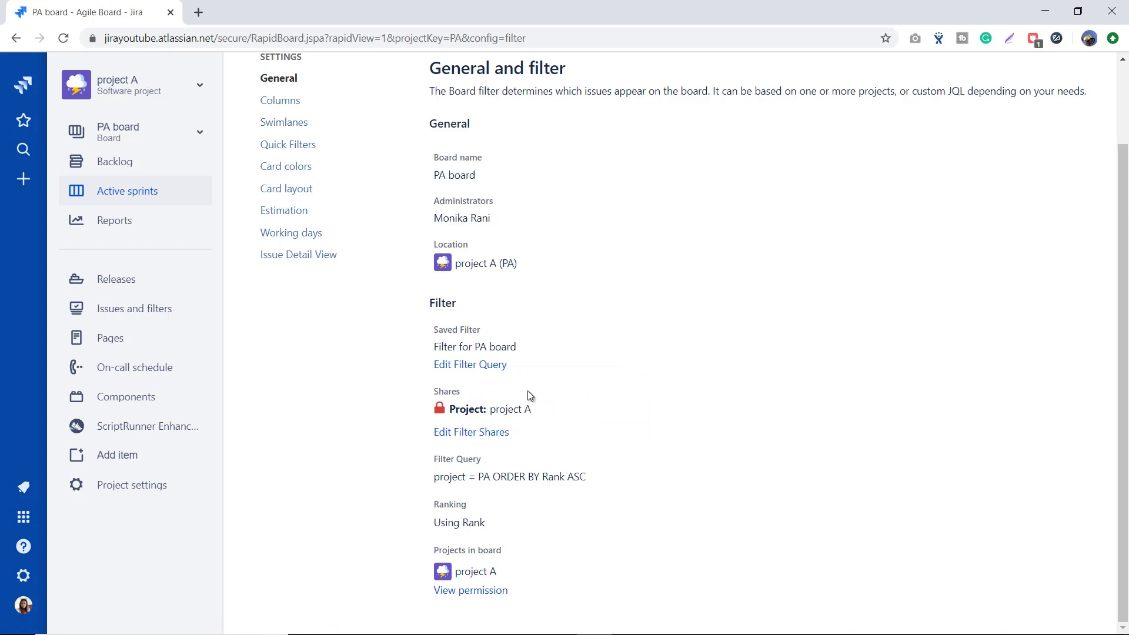
Open the PA board's filter query from the board settings and examine its JQL
{"action": "left_click", "coordinate": [487, 368]}
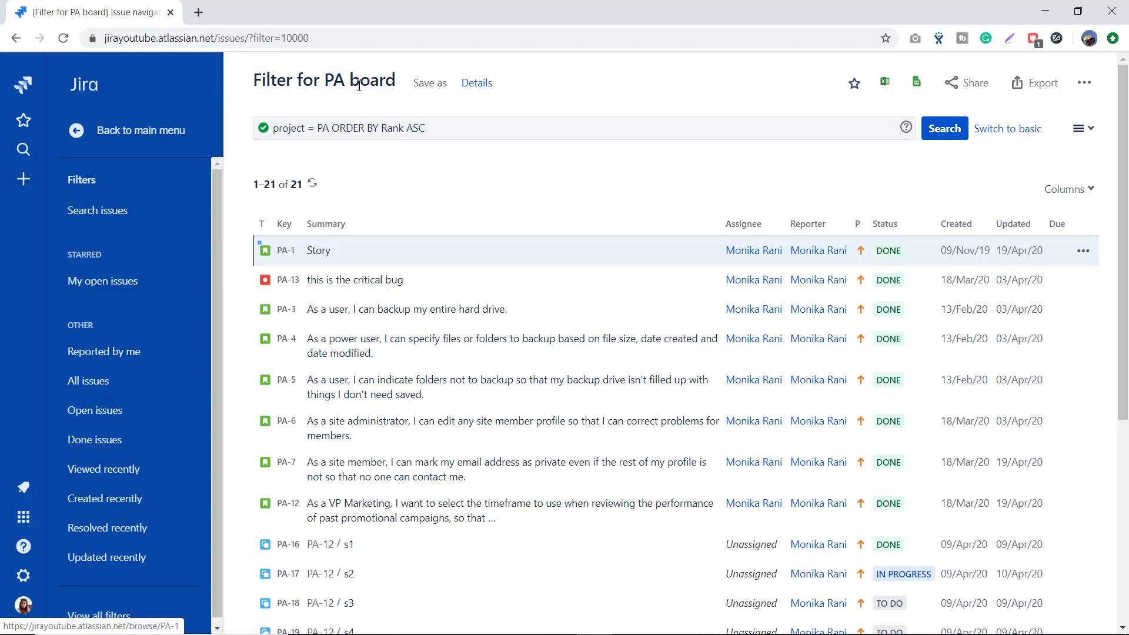
{"action": "left_click", "coordinate": [332, 127]}
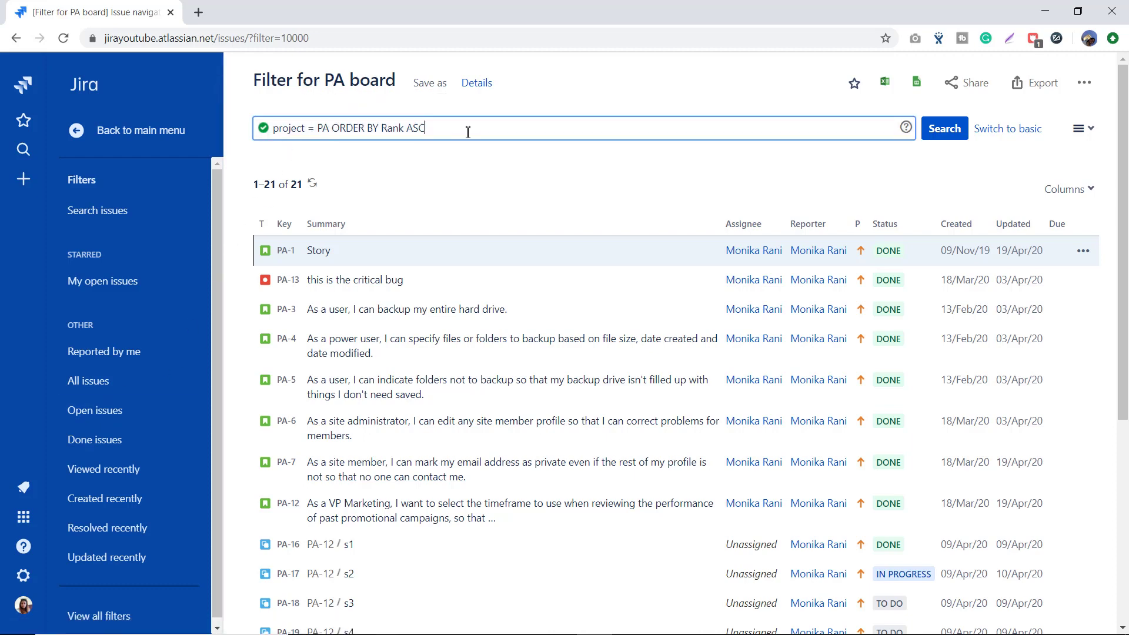
{"action": "left_click_drag", "start_coordinate": [456, 131], "coordinate": [268, 127]}
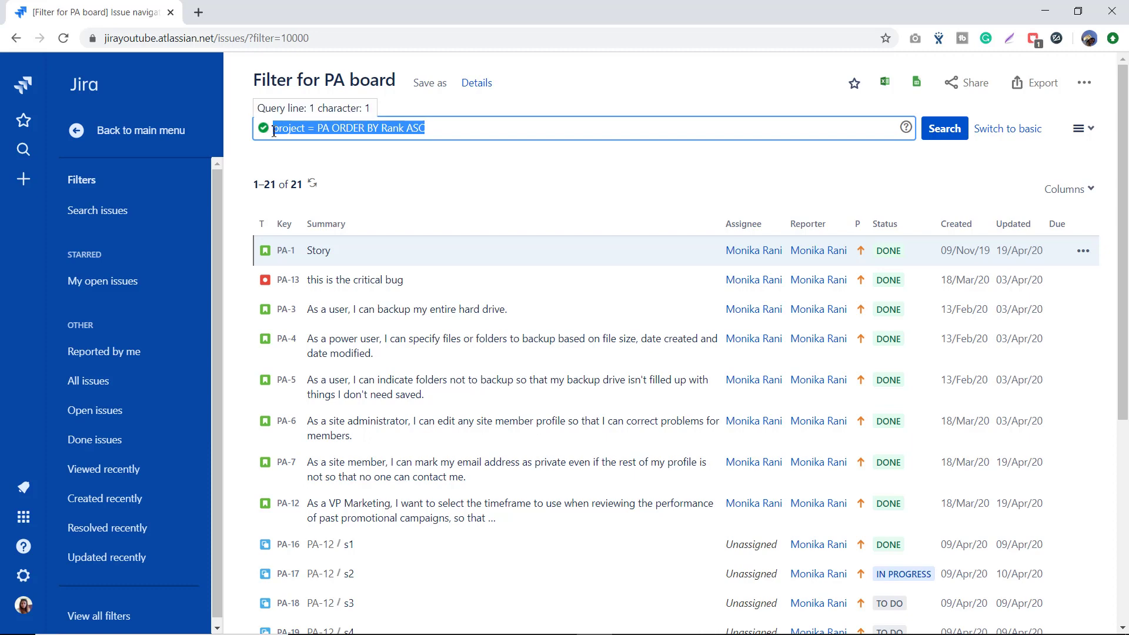
{"action": "left_click", "coordinate": [695, 97]}
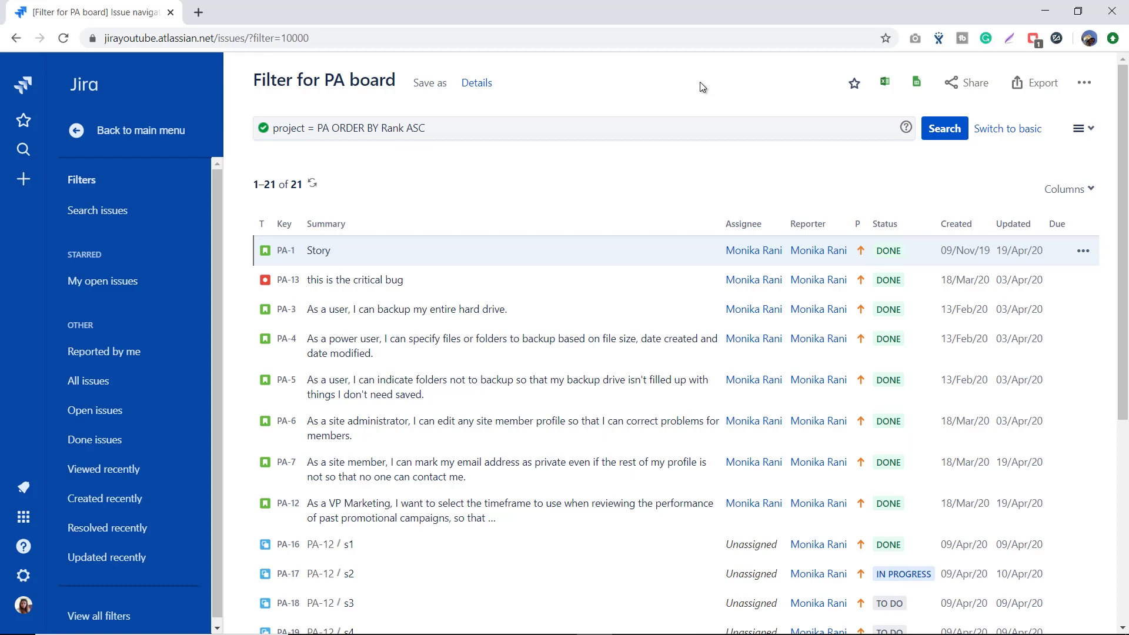
Start a new issue search and restrict its JQL query to project = "project A", ahead of the existing ordering clause
{"action": "left_click", "coordinate": [111, 212]}
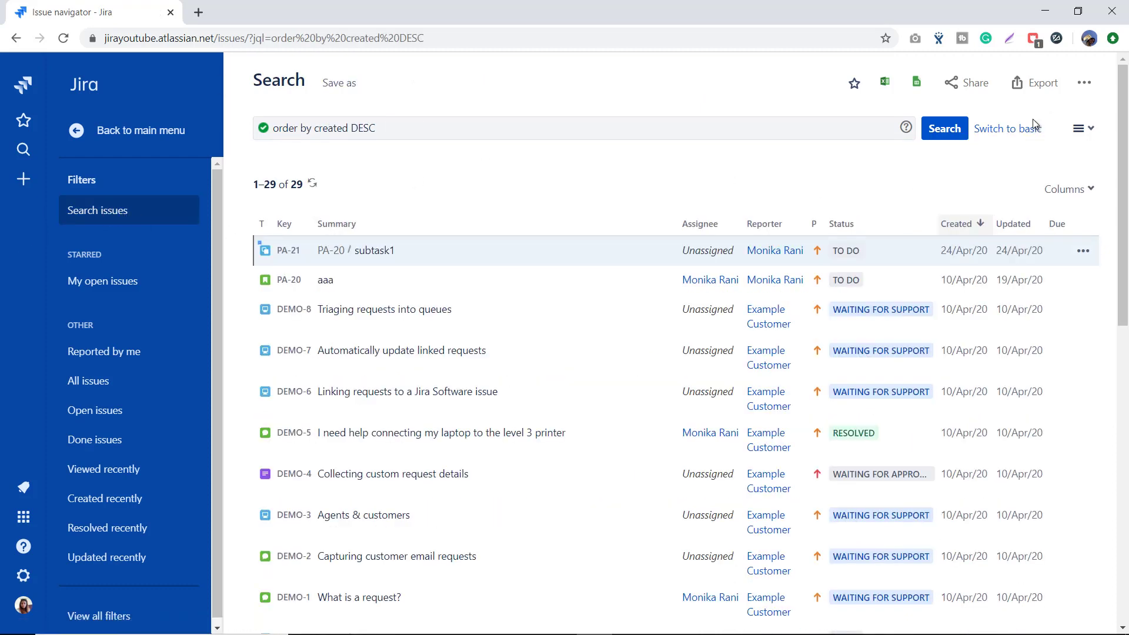
{"action": "left_click", "coordinate": [275, 130]}
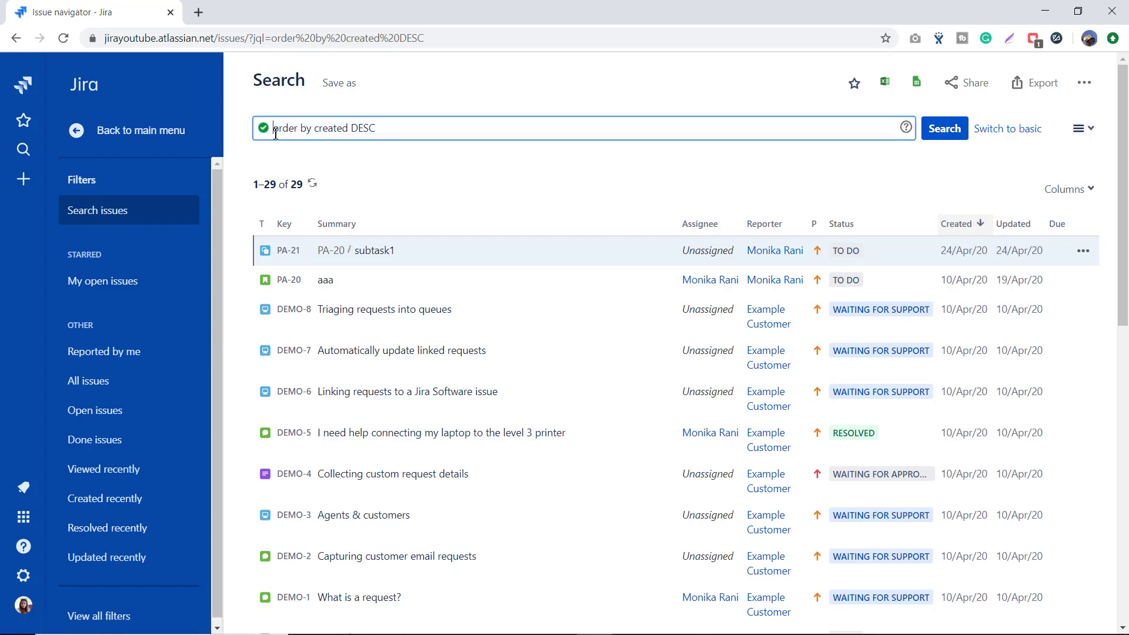
{"action": "type", "text": "project -"}
{"action": "key", "text": "BackSpace"}
{"action": "type", "text": "= n"}
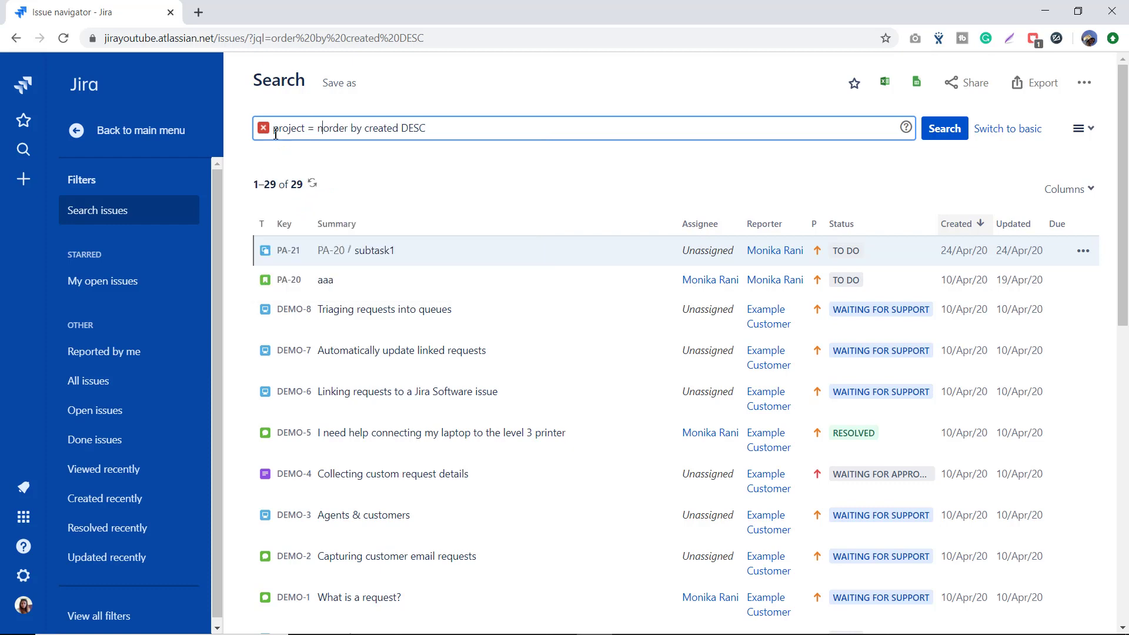
{"action": "key", "text": "BackSpace"}
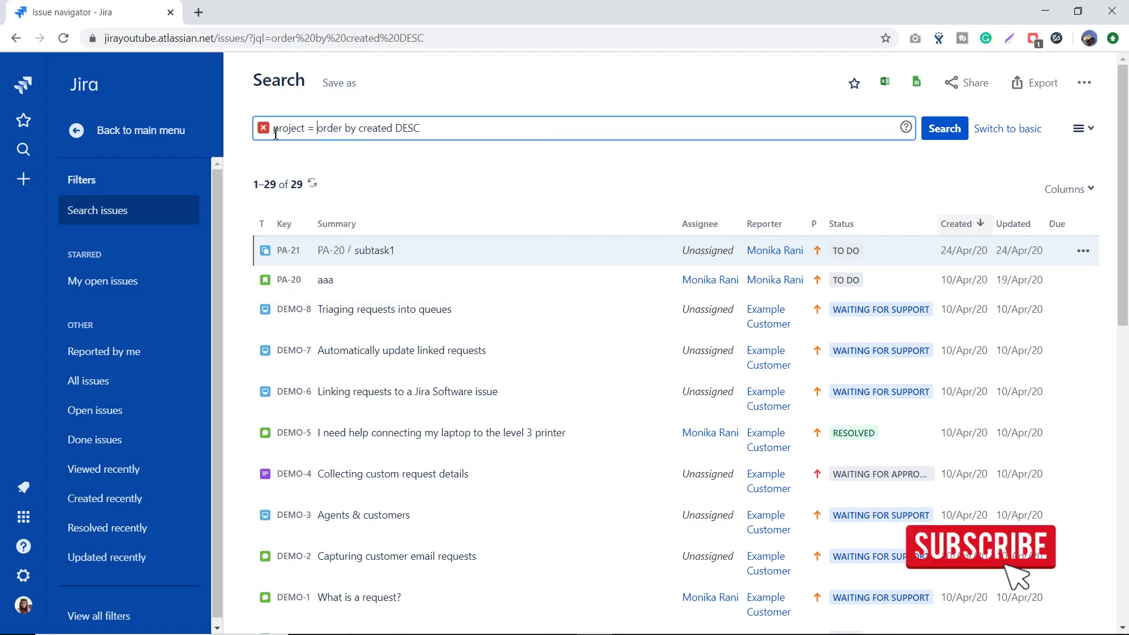
{"action": "type", "text": "pa"}
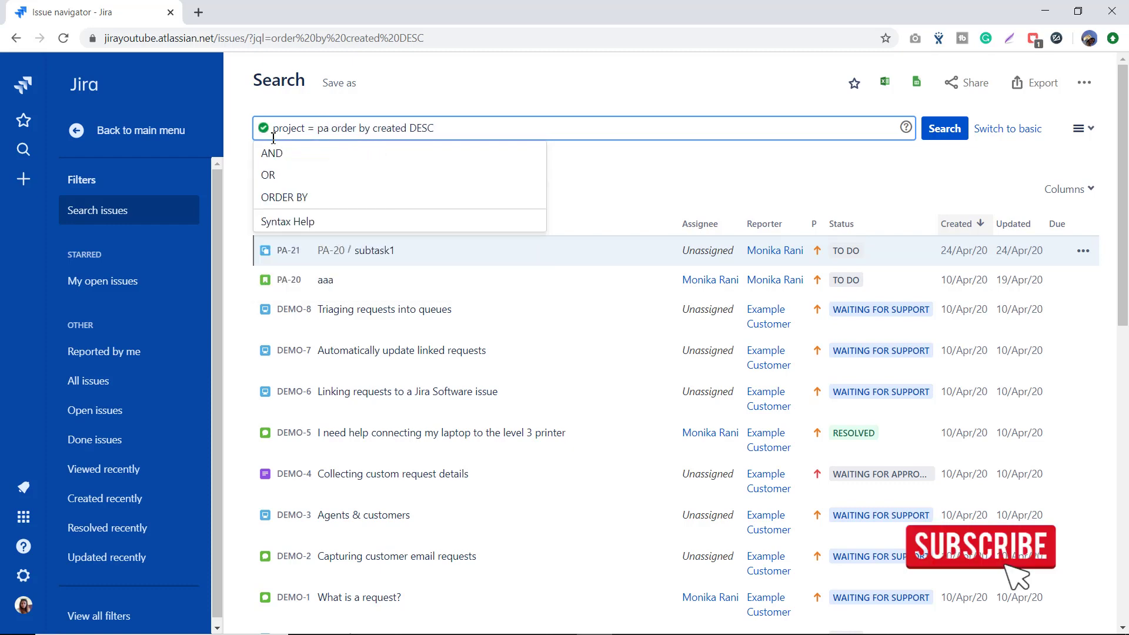
{"action": "left_click", "coordinate": [332, 131]}
{"action": "key", "text": "BackSpace"}
{"action": "key", "text": "BackSpace"}
{"action": "key", "text": "BackSpace"}
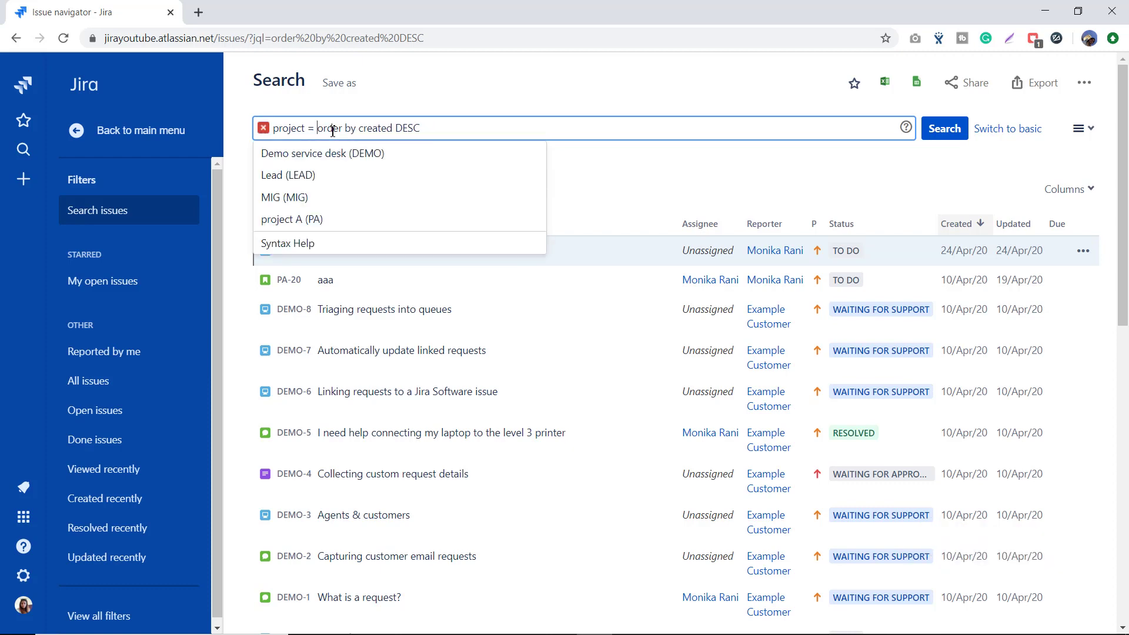
{"action": "left_click", "coordinate": [318, 219]}
Extend the query with AND assignee is EMPTY before the ordering clause and run the search
{"action": "type", "text": "AND"}
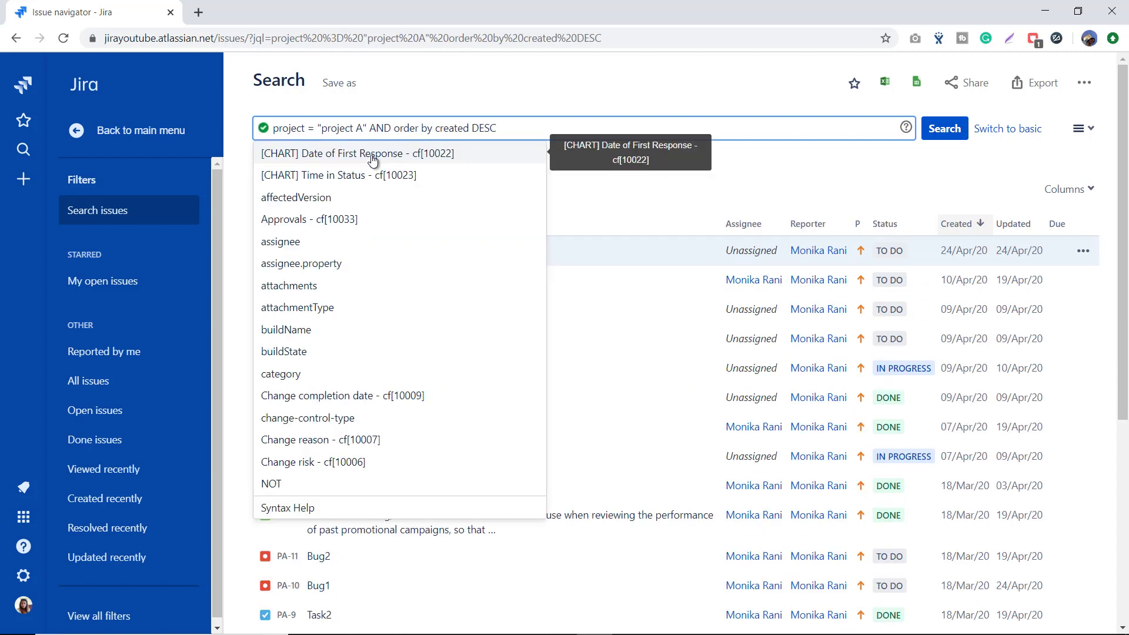
{"action": "type", "text": " ass"}
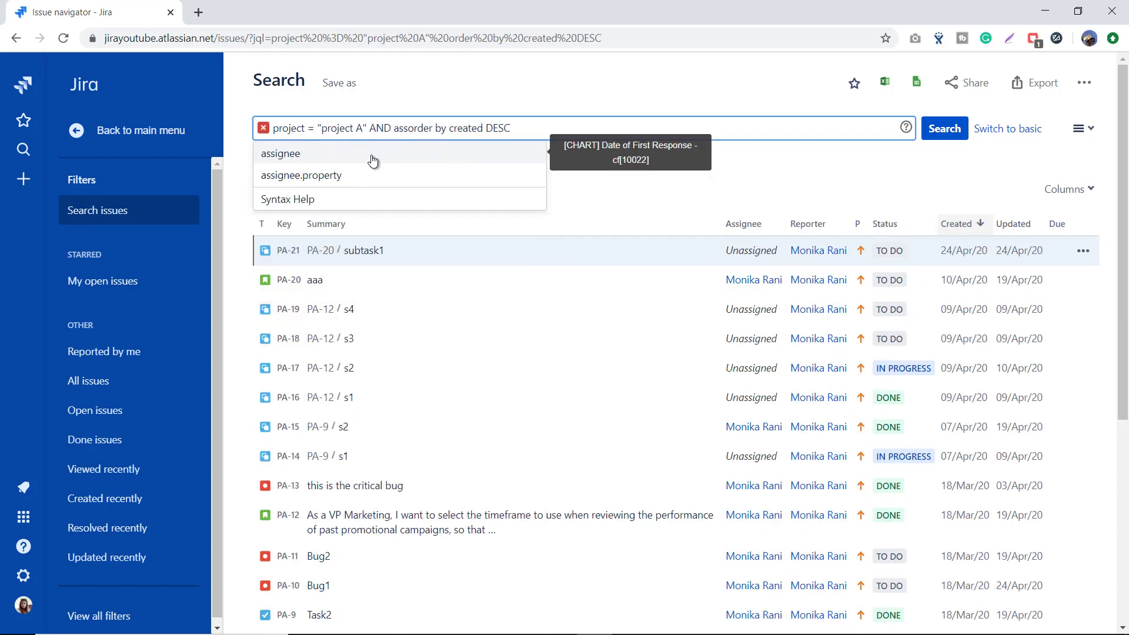
{"action": "left_click", "coordinate": [316, 153]}
{"action": "type", "text": "is"}
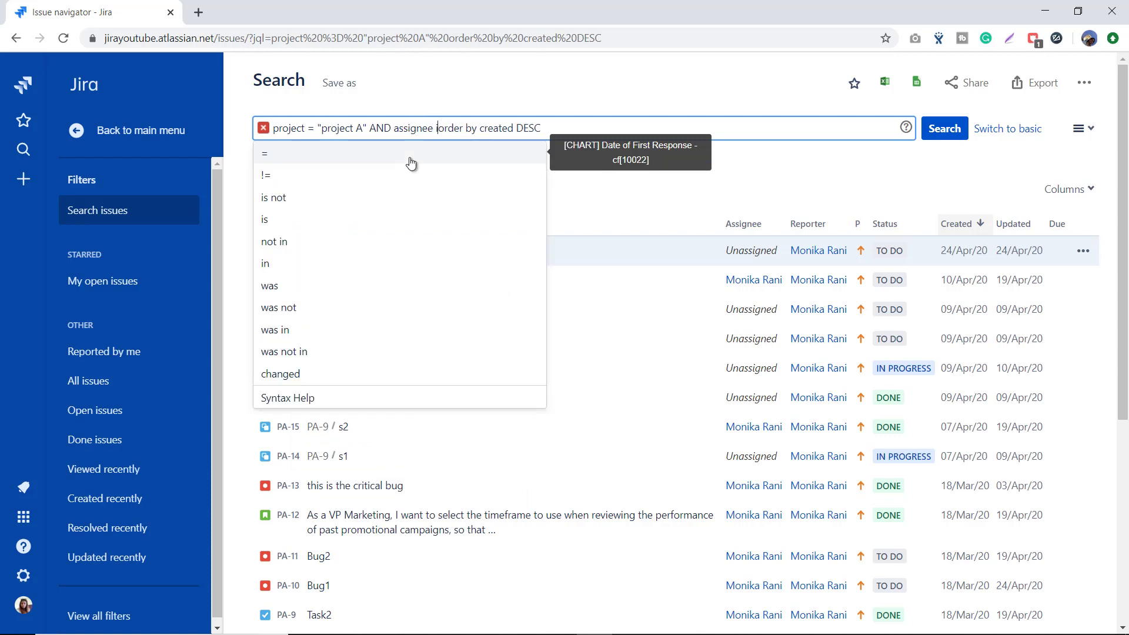
{"action": "left_click", "coordinate": [350, 154]}
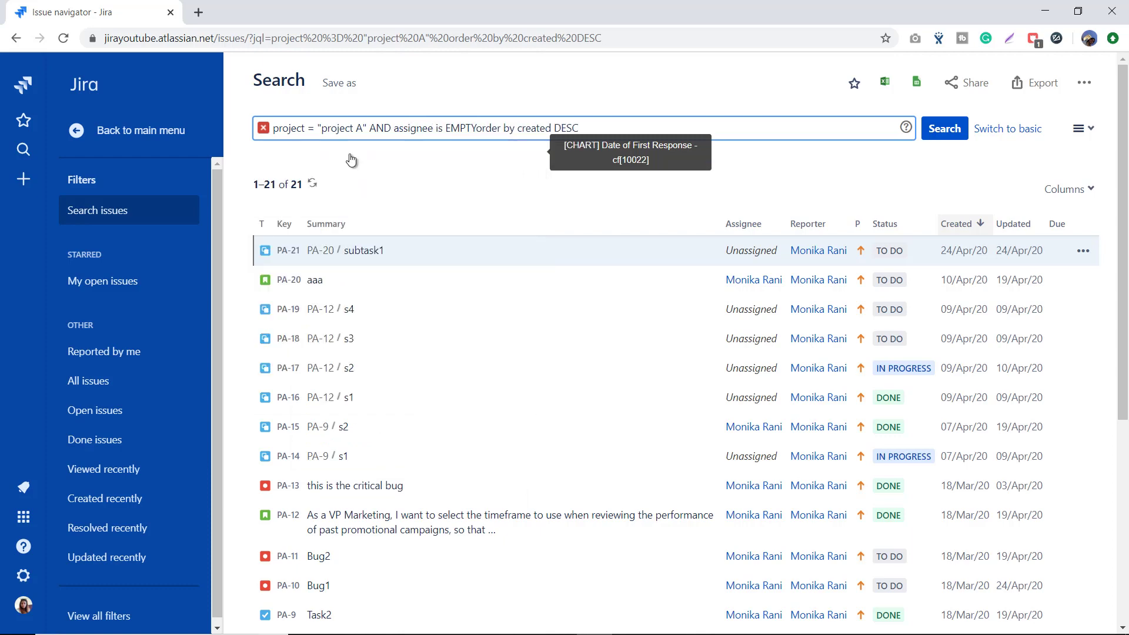
{"action": "left_click", "coordinate": [689, 95]}
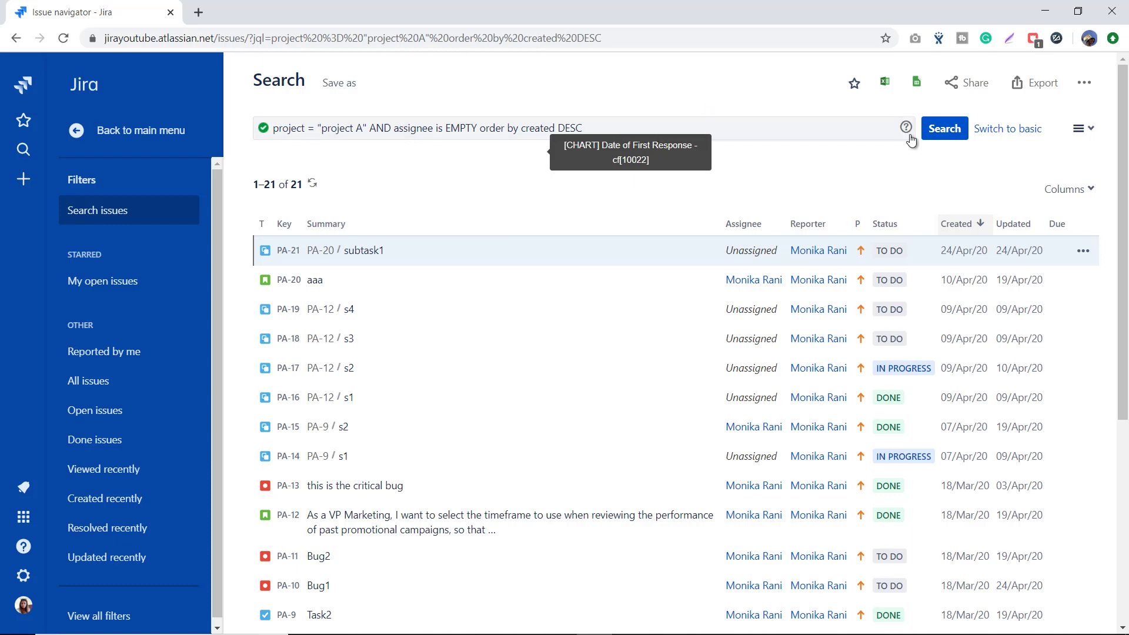
{"action": "left_click", "coordinate": [945, 131]}
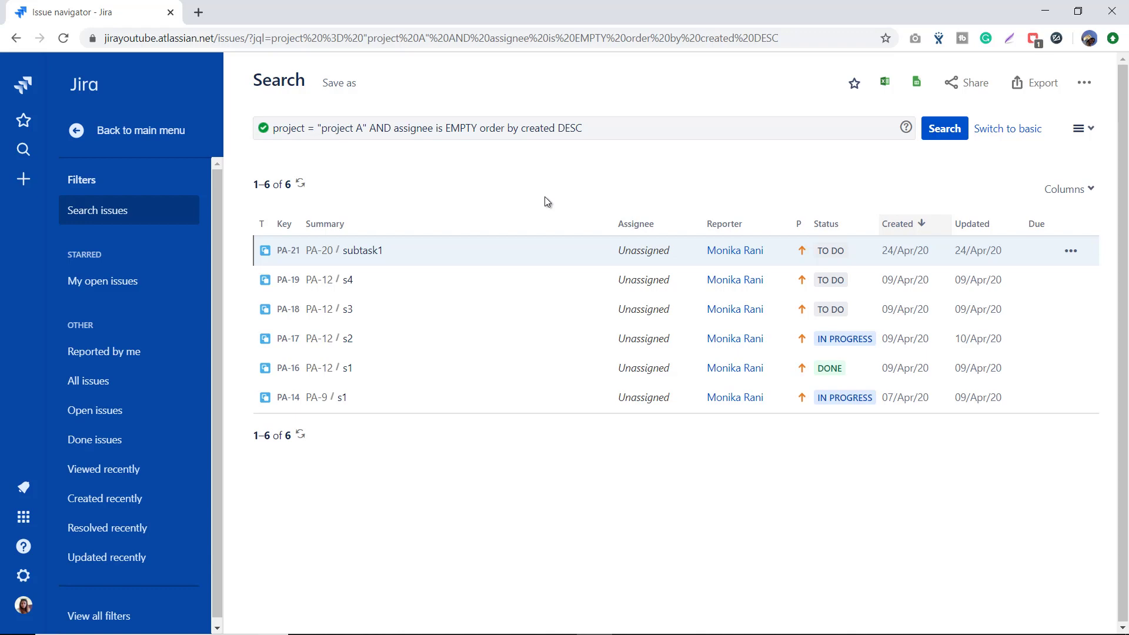
Save the search as a filter named "Unasignned issues" and reopen it from the starred filters
{"action": "left_click", "coordinate": [341, 80]}
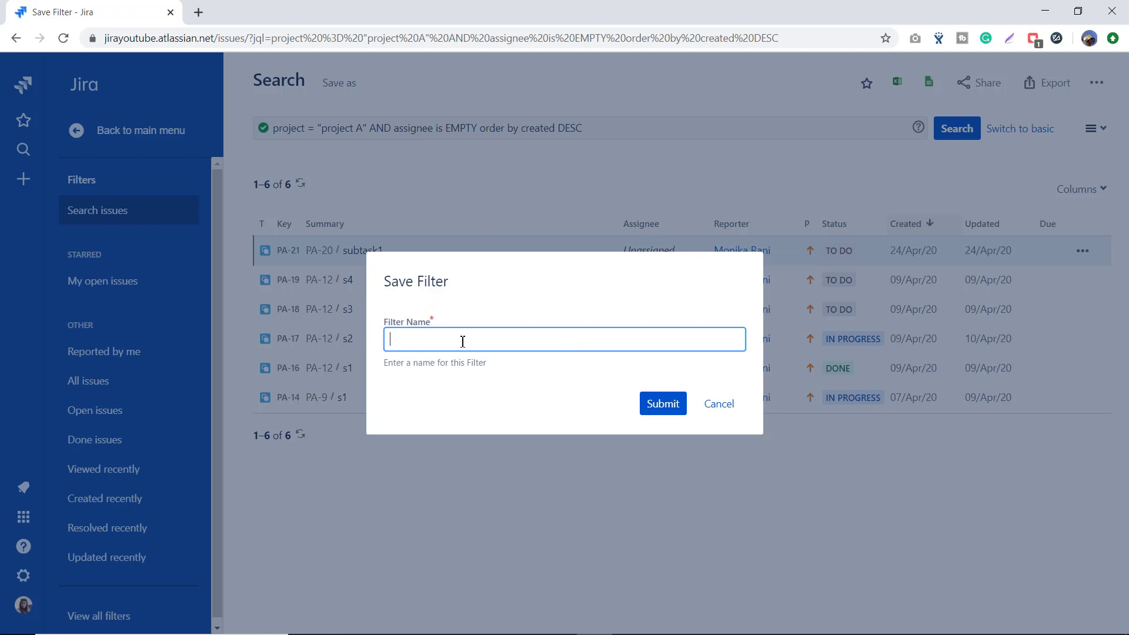
{"action": "type", "text": "Unasii"}
{"action": "key", "text": "BackSpace"}
{"action": "type", "text": "gnned issues"}
{"action": "left_click", "coordinate": [661, 406]}
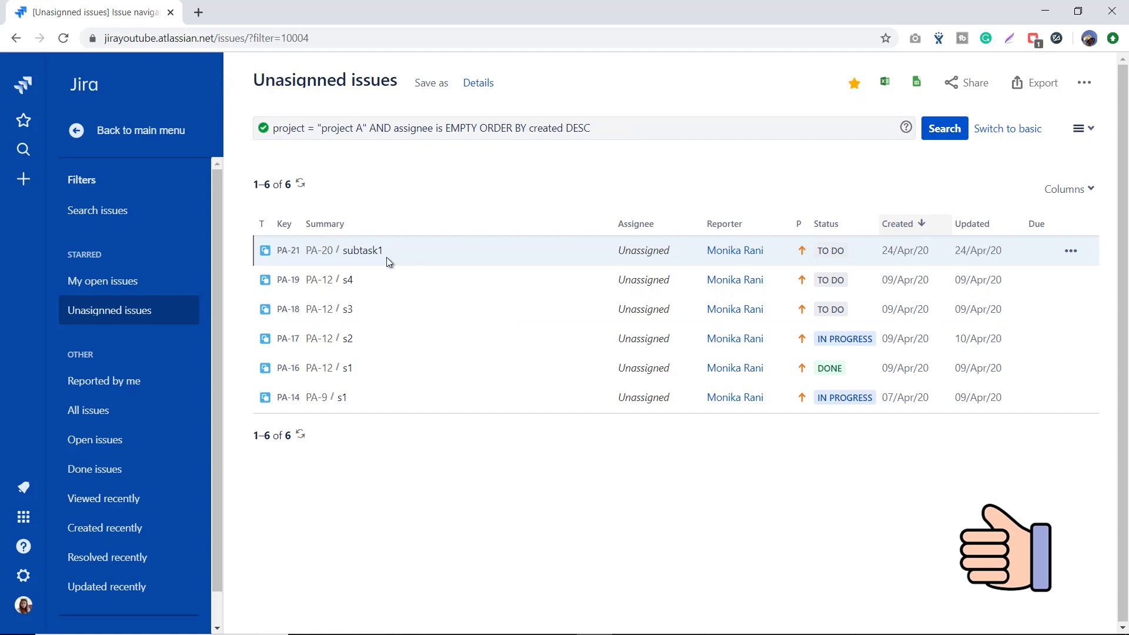
{"action": "left_click", "coordinate": [128, 210]}
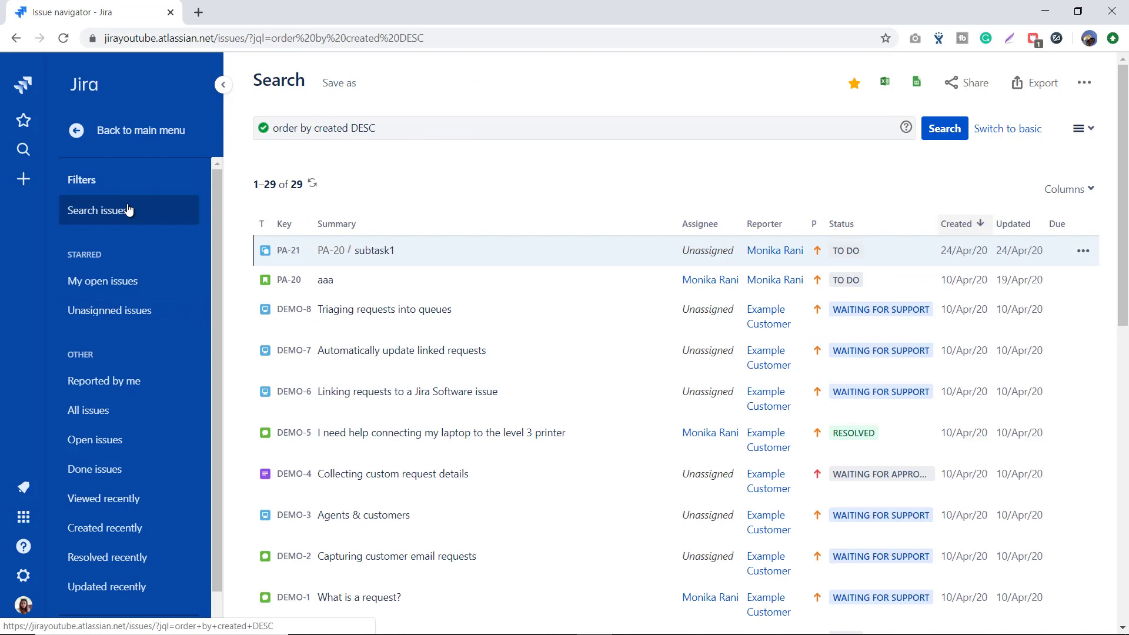
{"action": "left_click", "coordinate": [105, 318]}
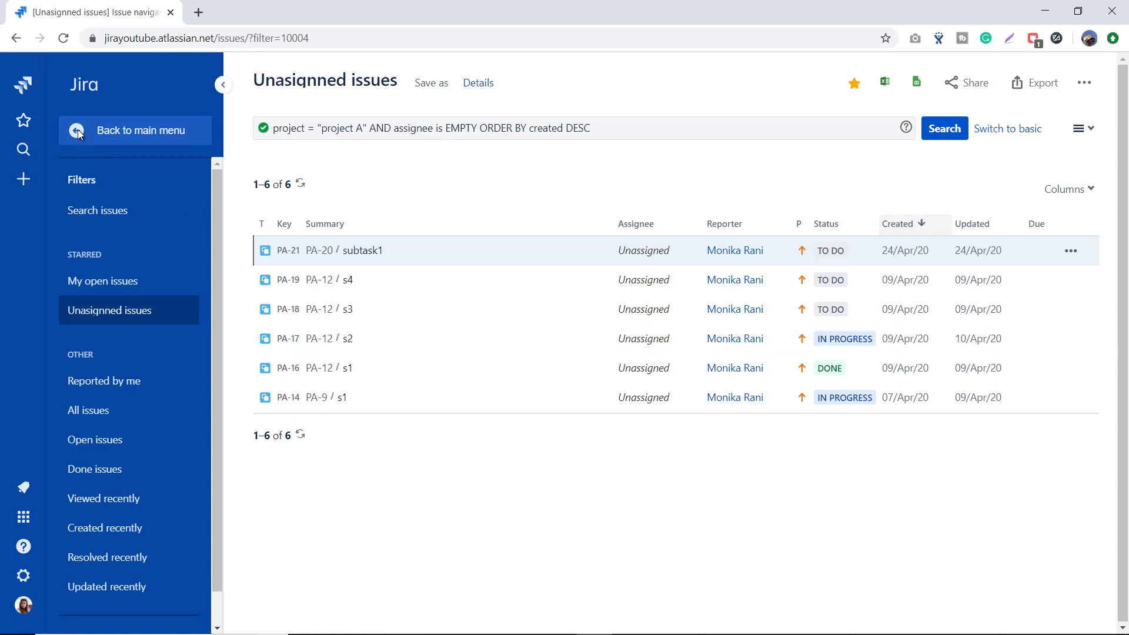
Leave the filters and go to the active sprint on project A's PA board
{"action": "left_click", "coordinate": [118, 130]}
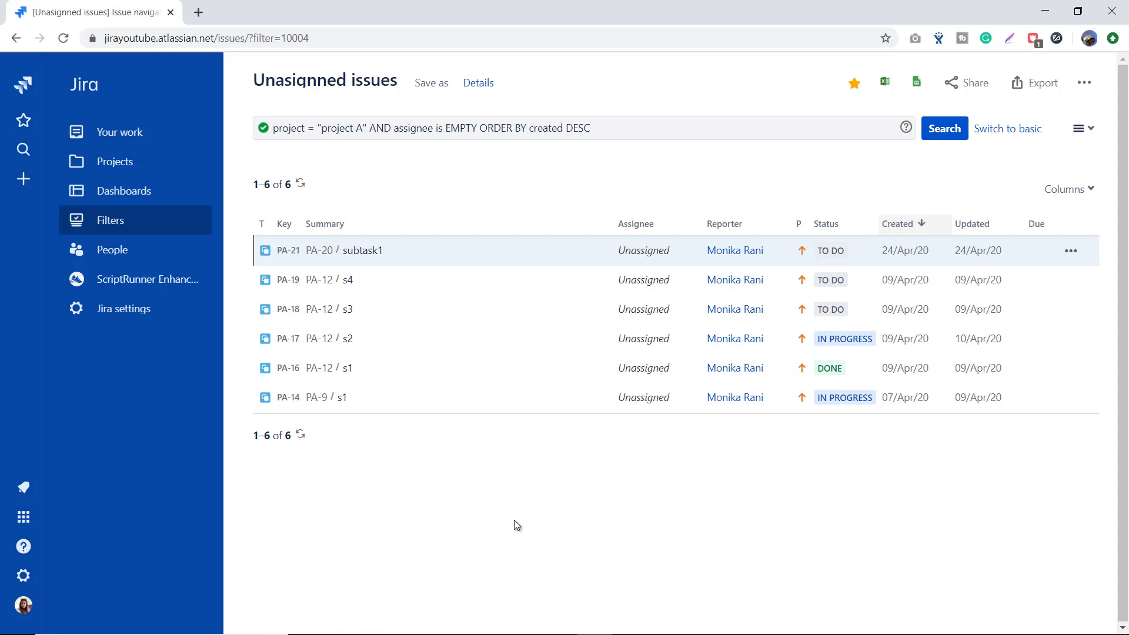
{"action": "left_click", "coordinate": [118, 162]}
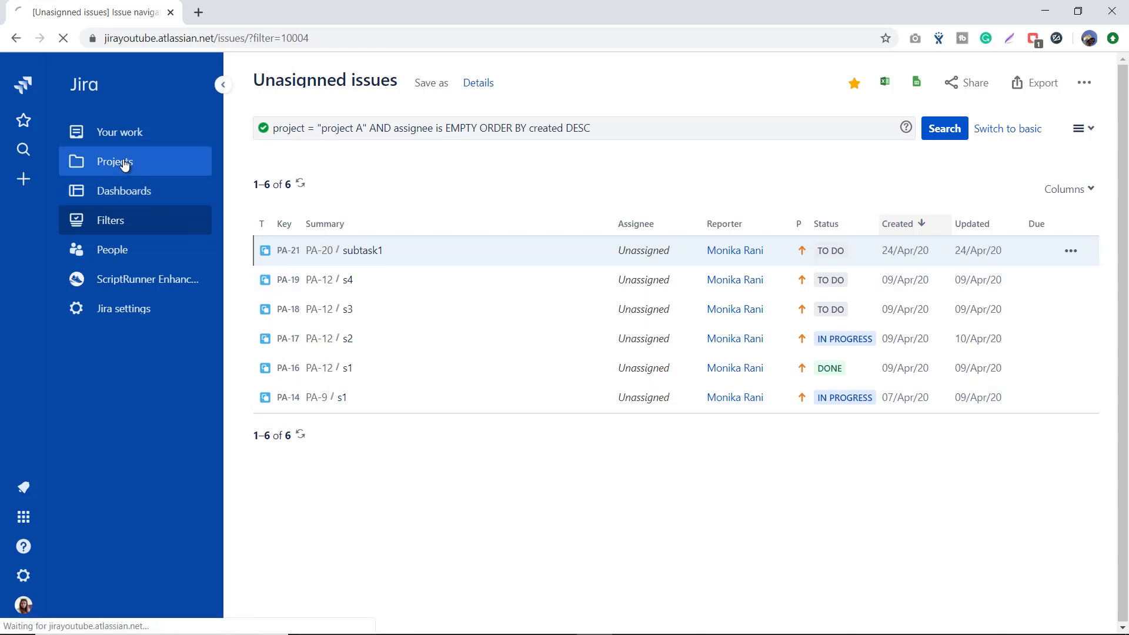
{"action": "left_click", "coordinate": [327, 421]}
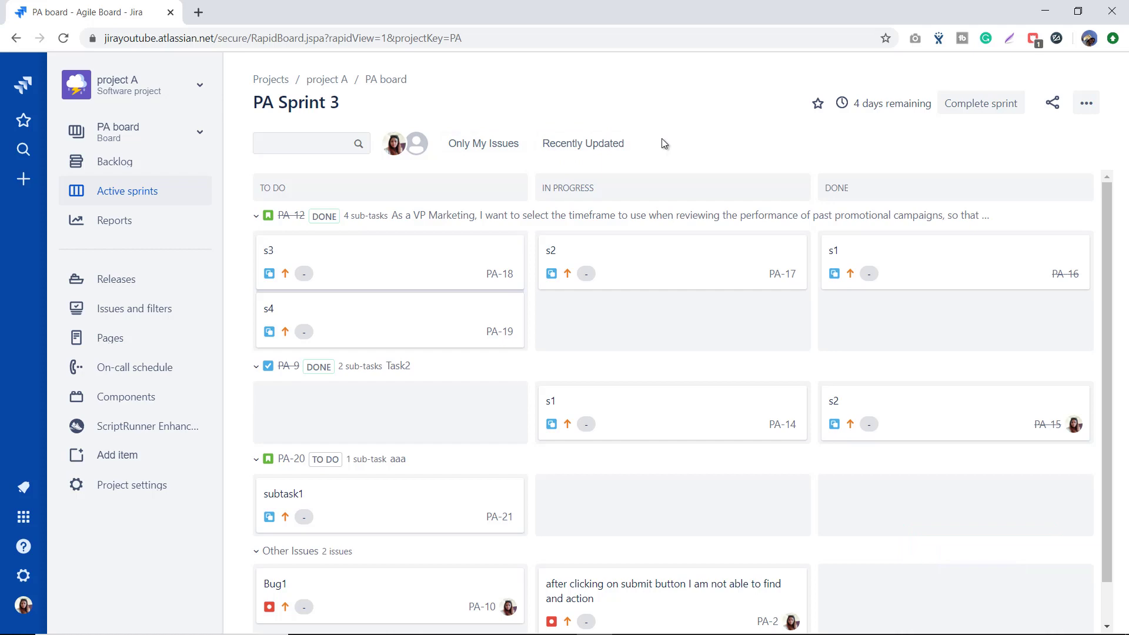
View the sprint board through the Only My Issues and Recently Updated quick filters, and clear all quick filters
{"action": "left_click", "coordinate": [478, 144]}
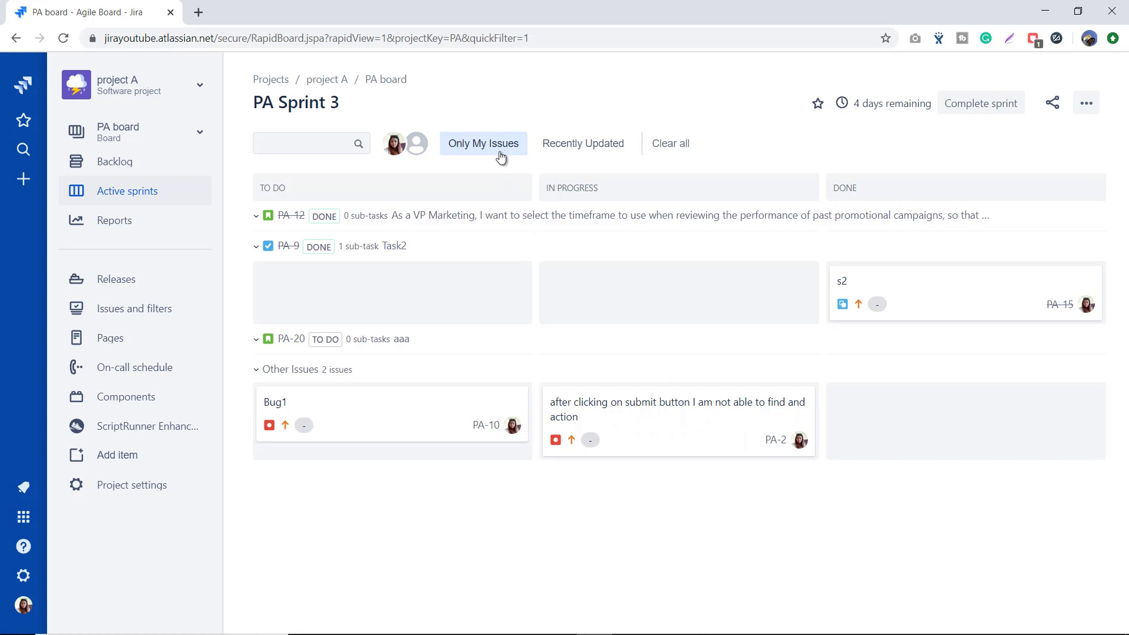
{"action": "left_click", "coordinate": [574, 144]}
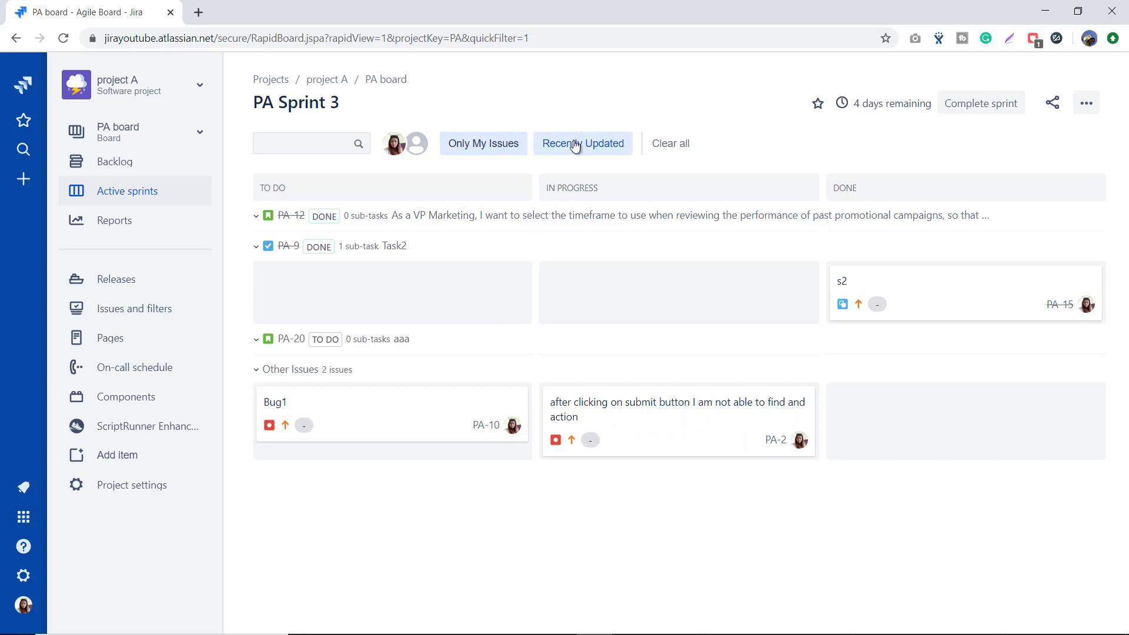
{"action": "left_click", "coordinate": [488, 152]}
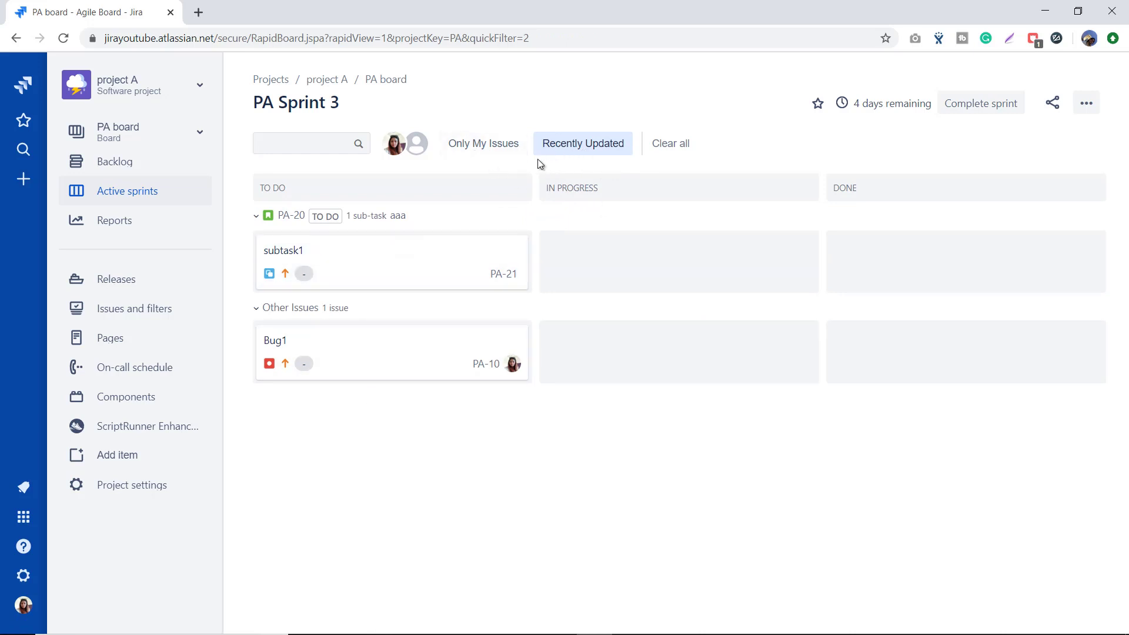
{"action": "left_click", "coordinate": [671, 145]}
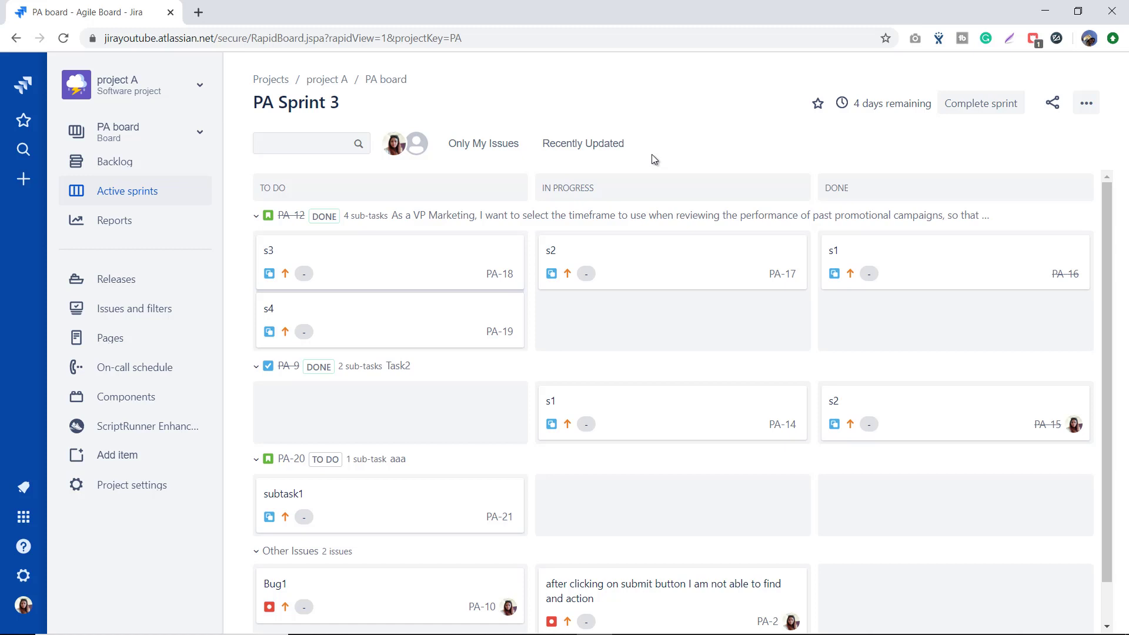
Open the Quick Filters section of the PA board's settings
{"action": "left_click", "coordinate": [1096, 111]}
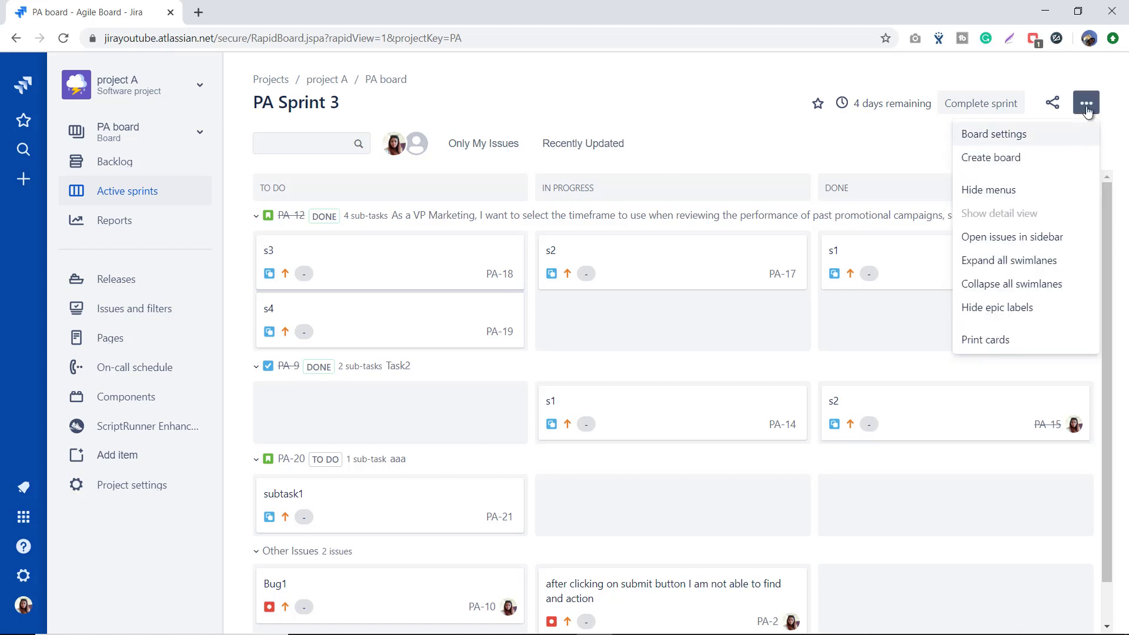
{"action": "left_click", "coordinate": [1020, 136]}
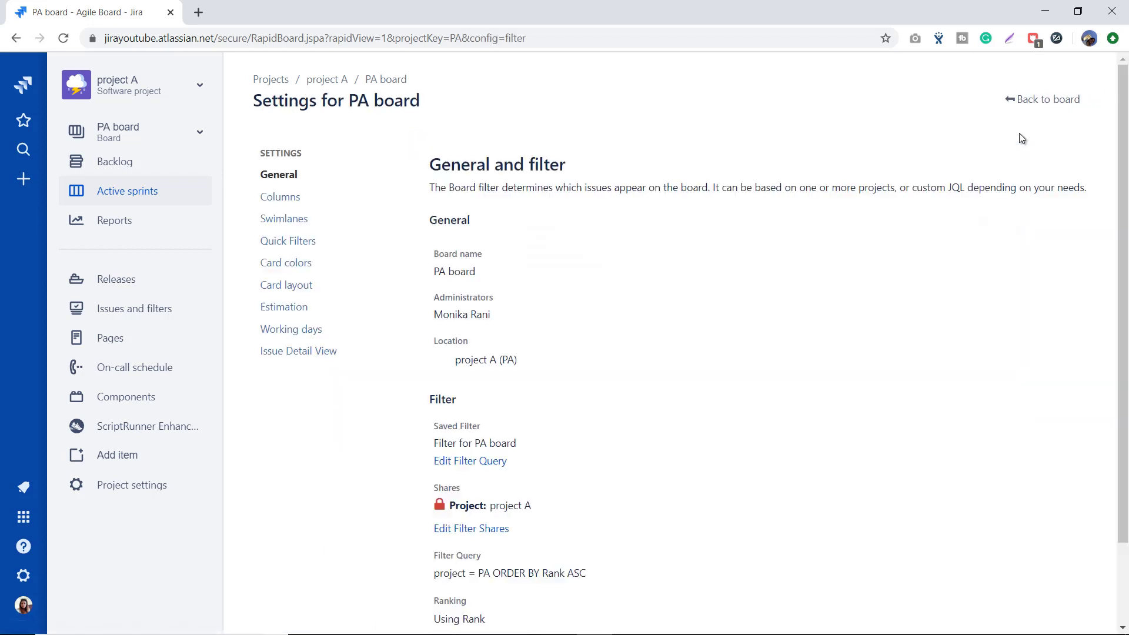
{"action": "left_click", "coordinate": [291, 242]}
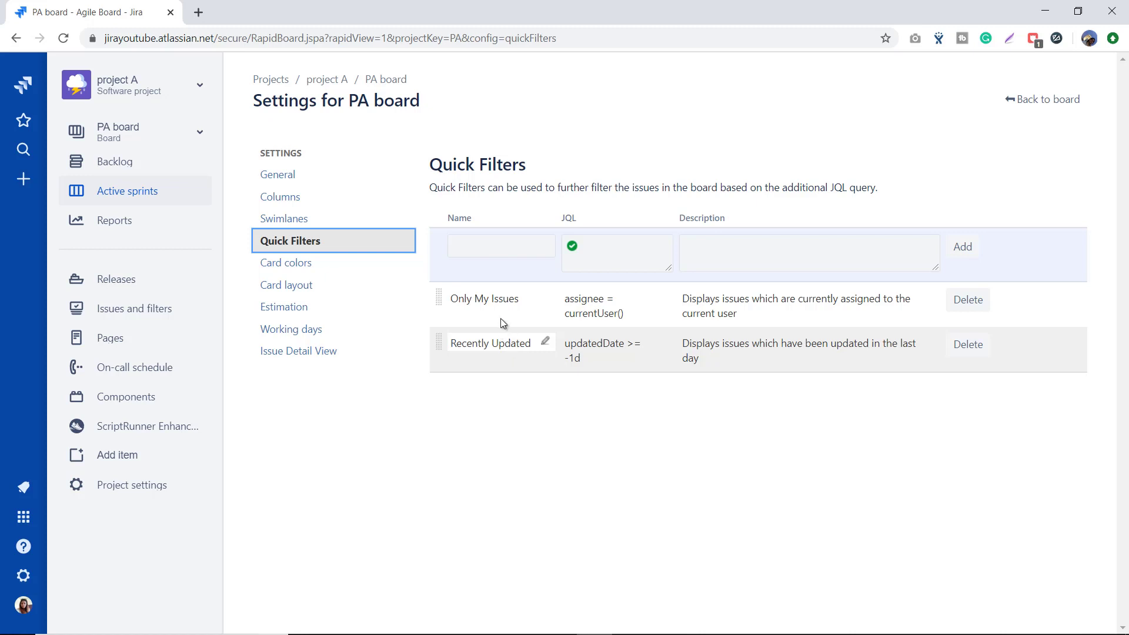
{"action": "left_click", "coordinate": [546, 296]}
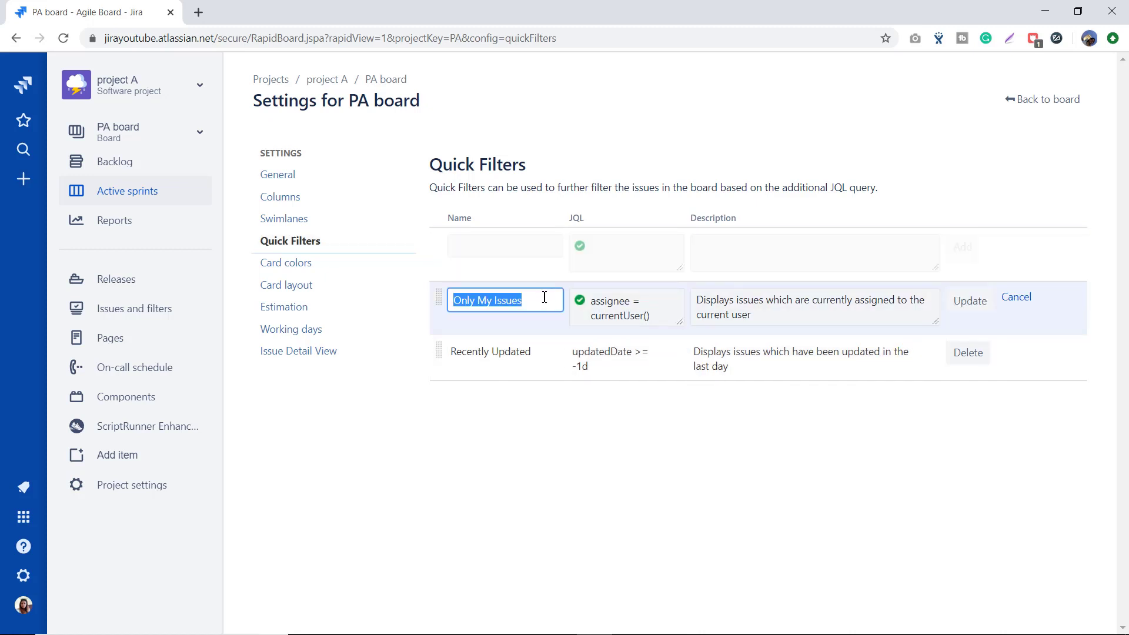
{"action": "left_click", "coordinate": [535, 303]}
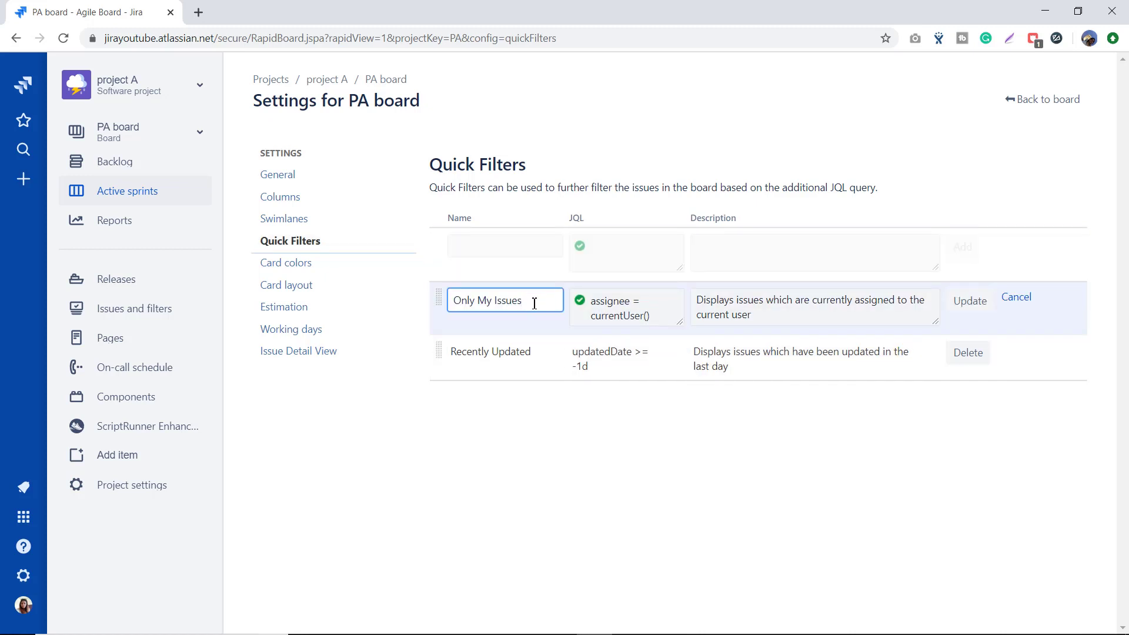
{"action": "left_click", "coordinate": [576, 492]}
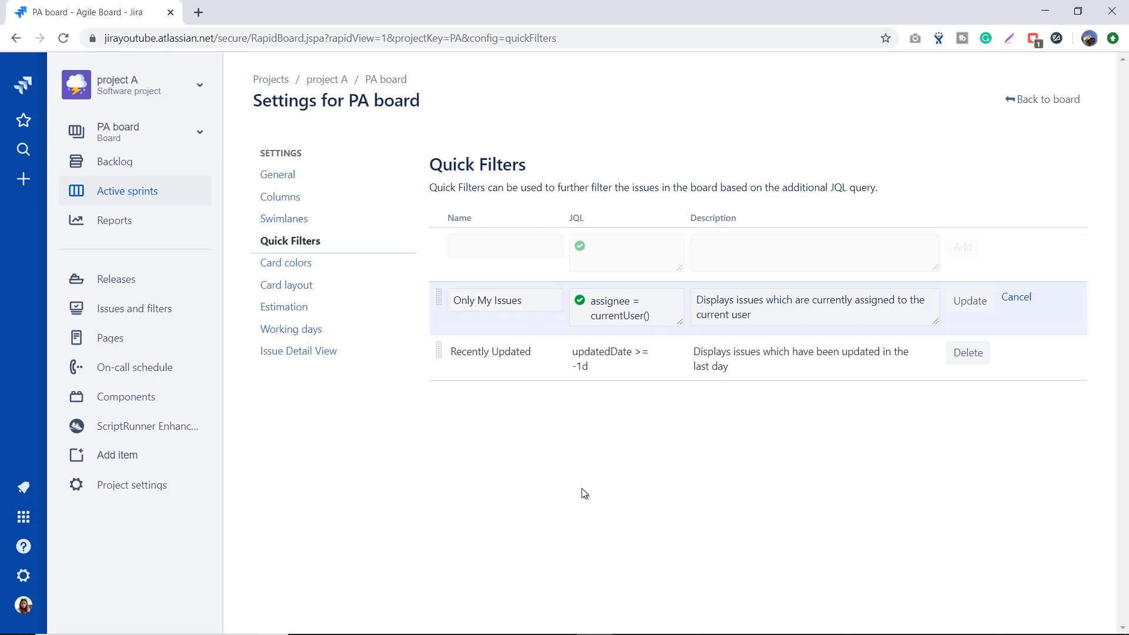
{"action": "left_click", "coordinate": [679, 310]}
{"action": "left_click", "coordinate": [656, 453]}
Start a new quick filter named "In Progress" with the JQL query status = "In Progress"
{"action": "left_click", "coordinate": [492, 247]}
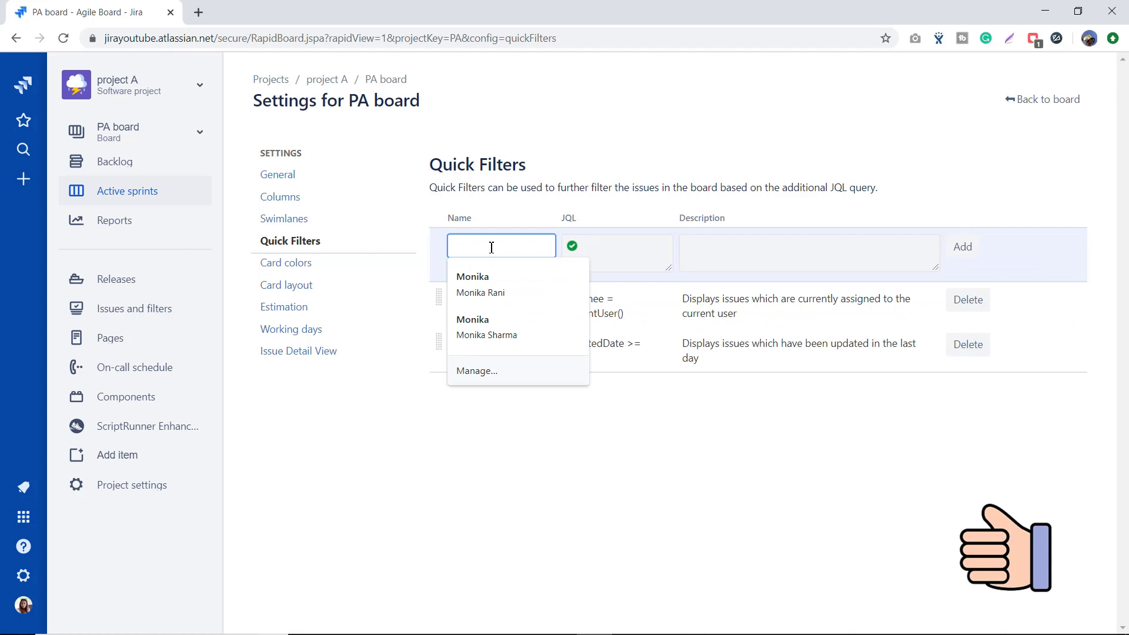
{"action": "type", "text": "In Progress"}
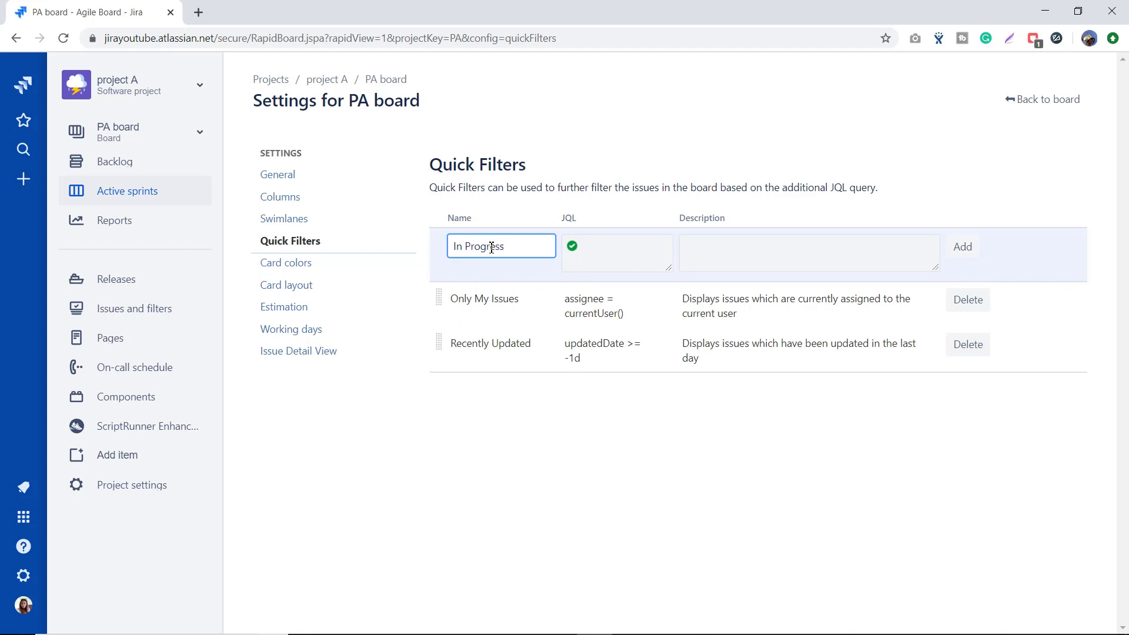
{"action": "left_click", "coordinate": [612, 256]}
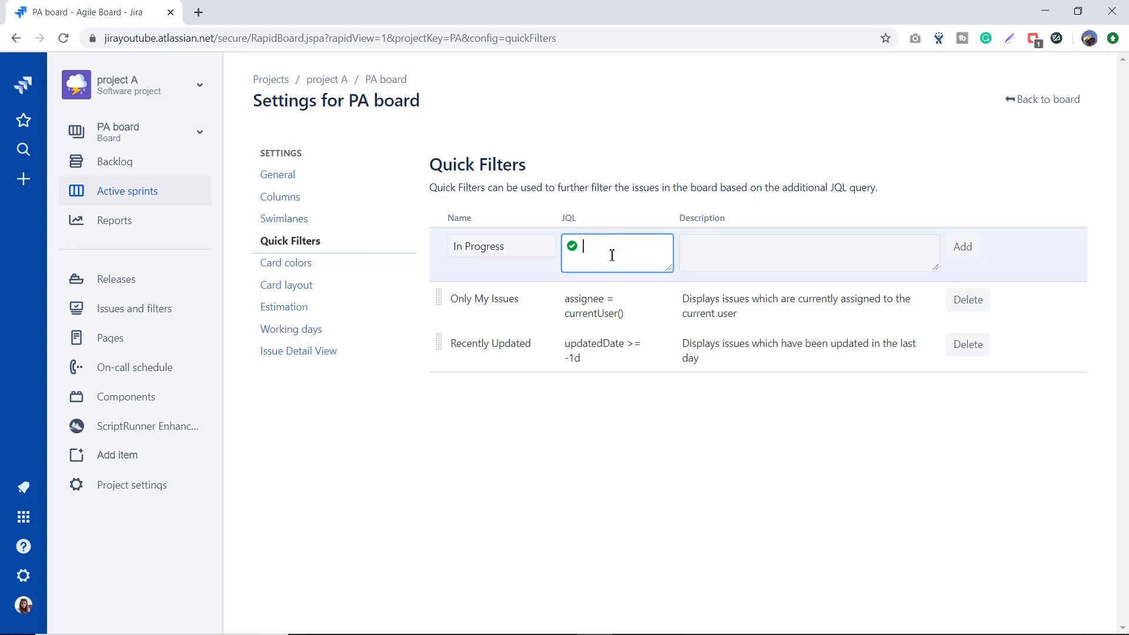
{"action": "type", "text": "s"}
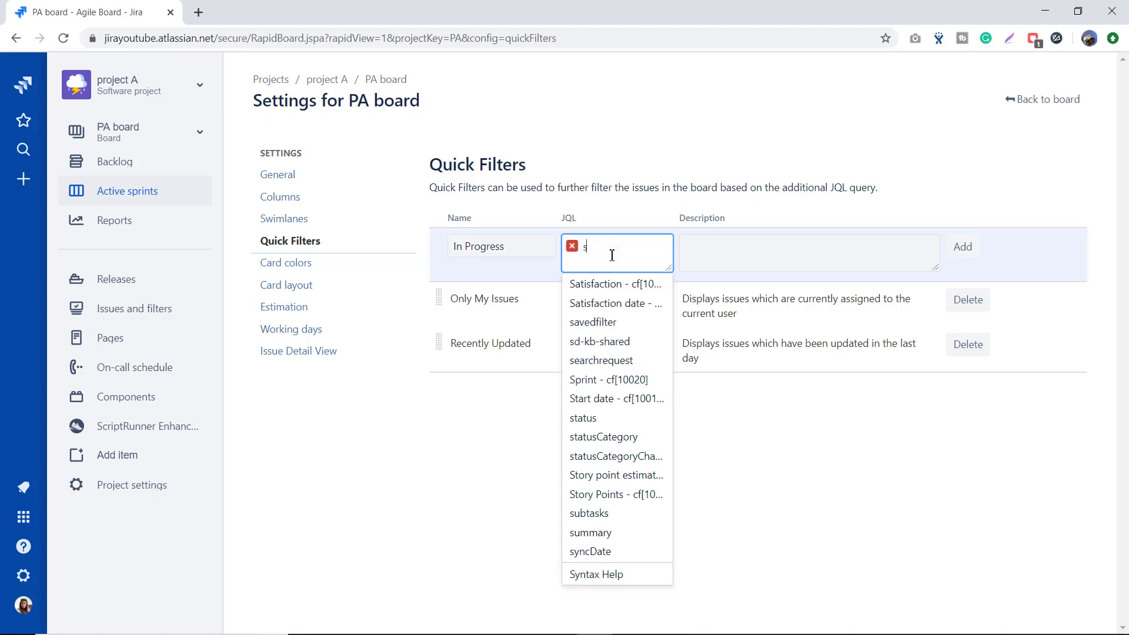
{"action": "type", "text": "tatu"}
{"action": "key", "text": "Down"}
{"action": "key", "text": "Return"}
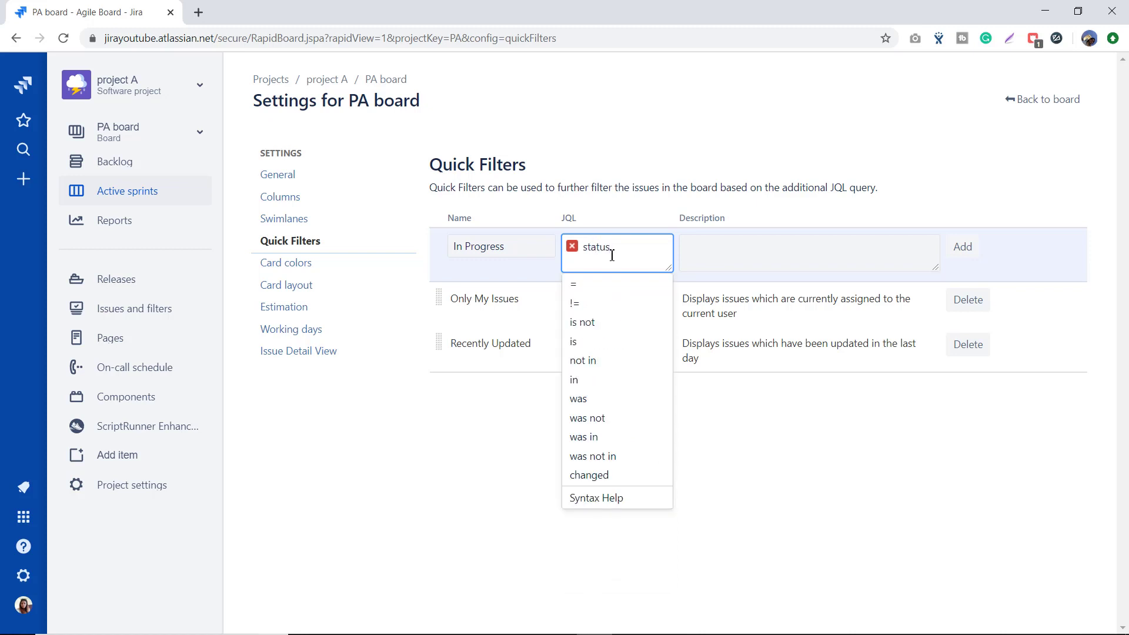
{"action": "type", "text": "="}
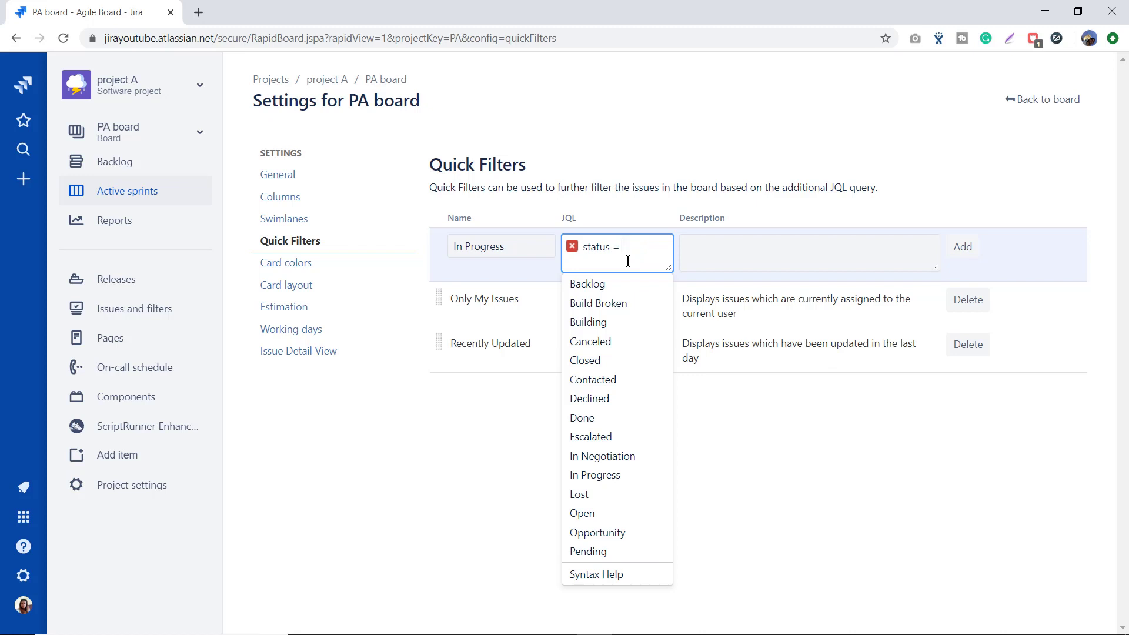
{"action": "type", "text": "in"}
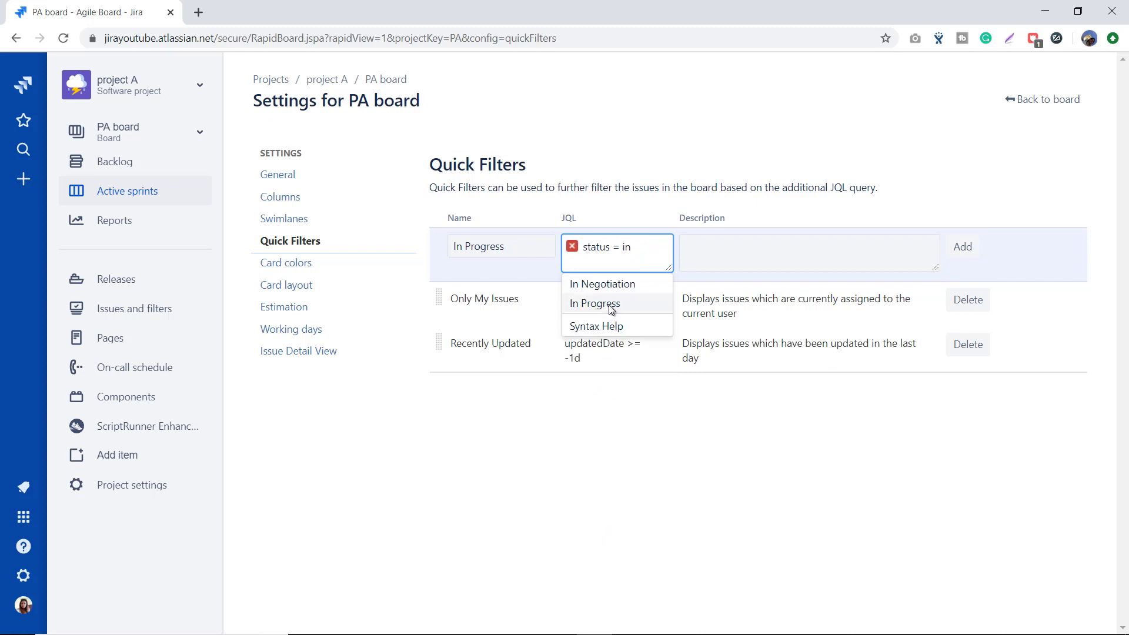
{"action": "left_click", "coordinate": [610, 310]}
Describe the new filter as "in-progress issues will come under this filter", add it, and try moving Only My Issues above it
{"action": "left_click", "coordinate": [756, 253]}
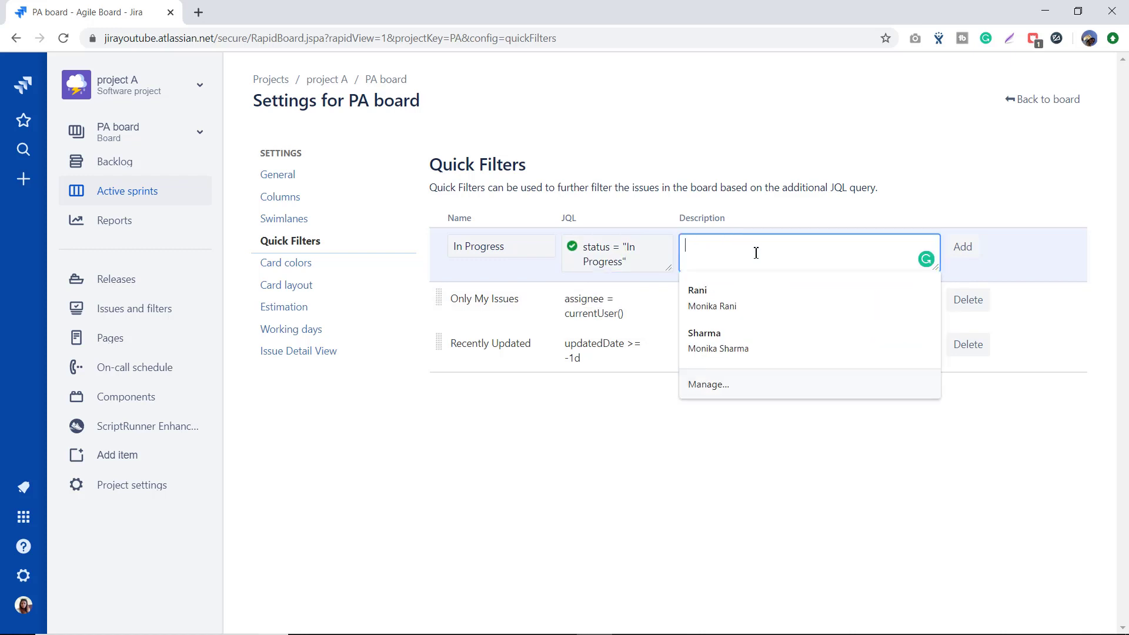
{"action": "type", "text": "in-progress issues will come under this filter"}
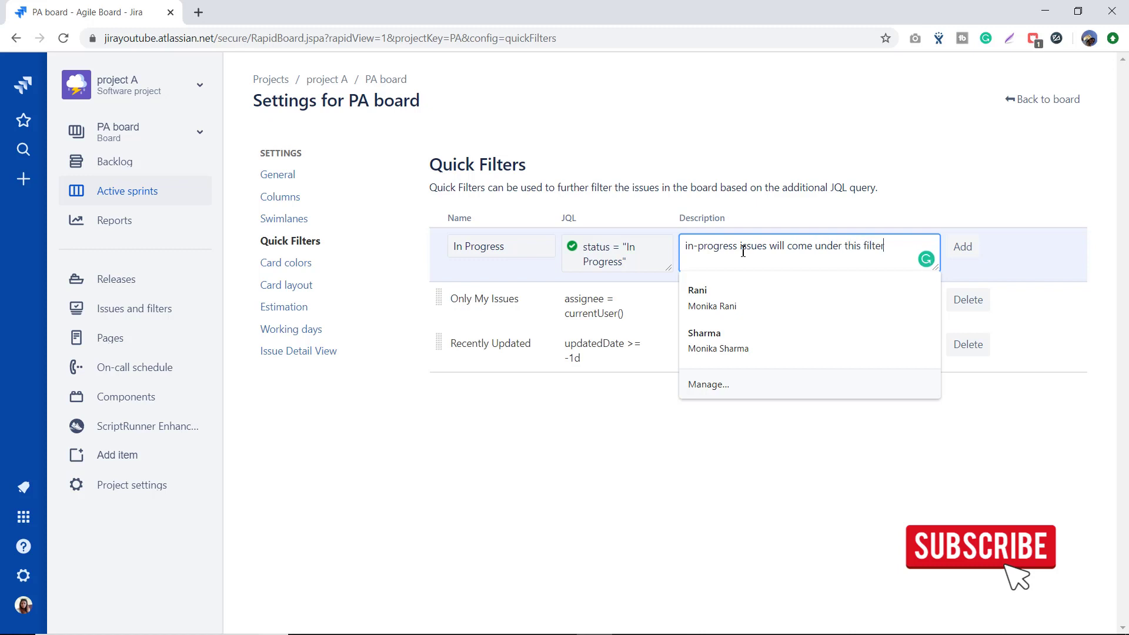
{"action": "left_click", "coordinate": [965, 248]}
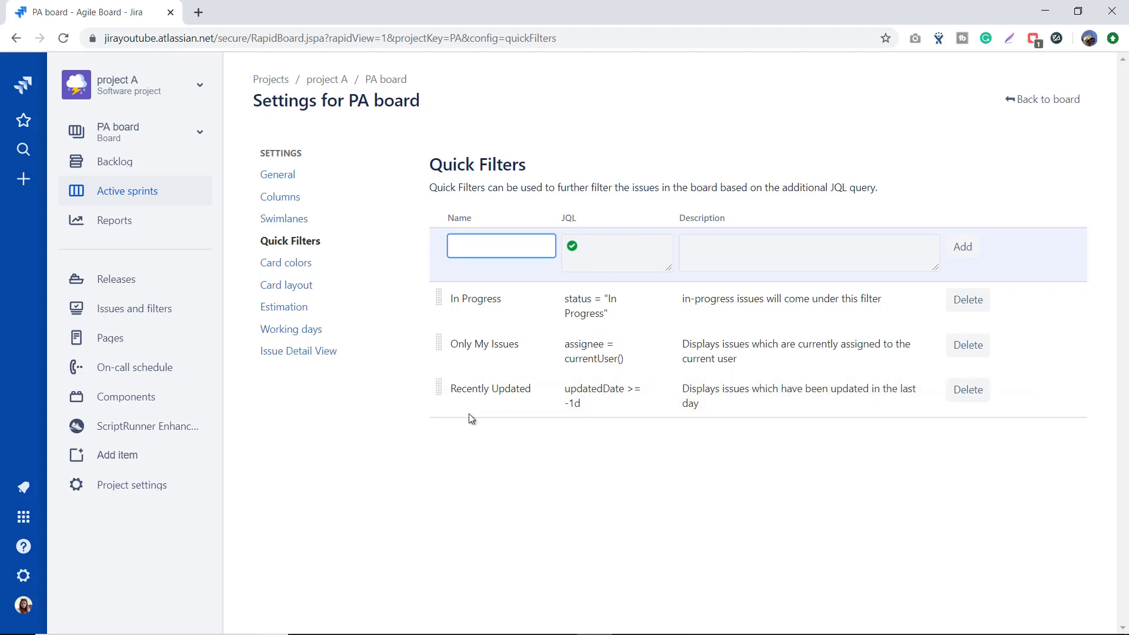
{"action": "left_click_drag", "start_coordinate": [439, 339], "coordinate": [444, 289]}
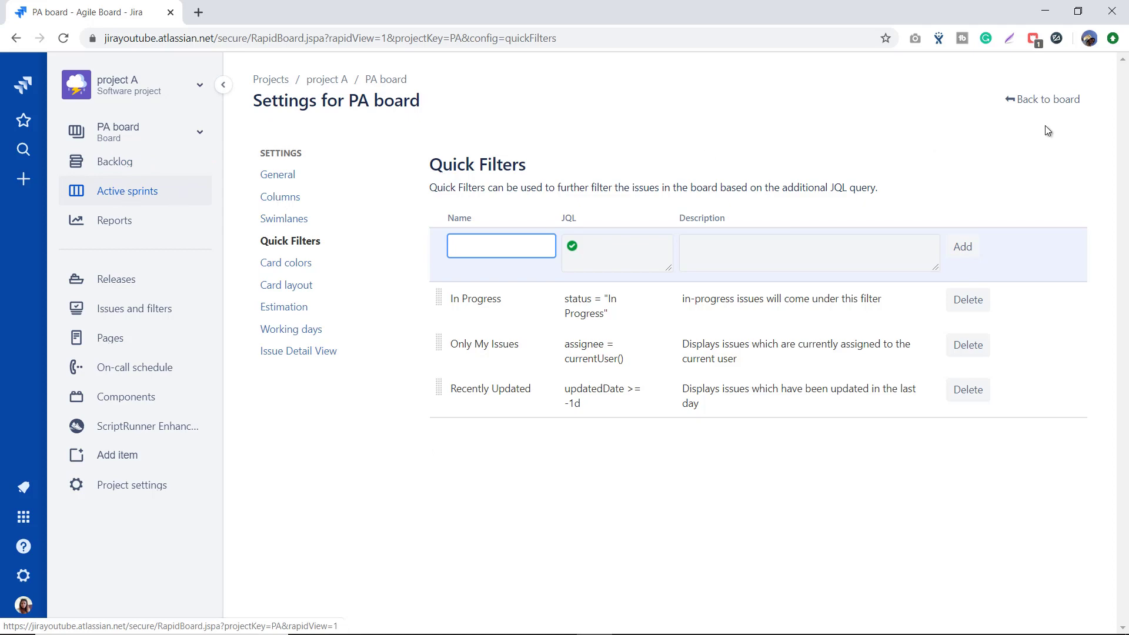
Return to the sprint board, view it through the In Progress quick filter, and clear all quick filters
{"action": "left_click", "coordinate": [1051, 98]}
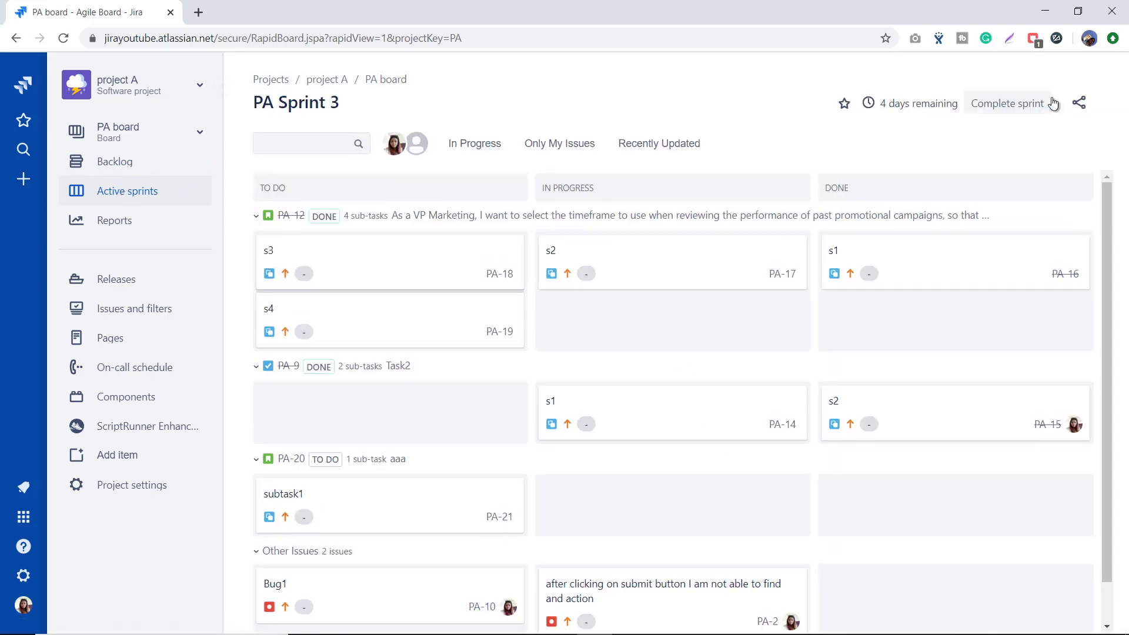
{"action": "left_click", "coordinate": [479, 154]}
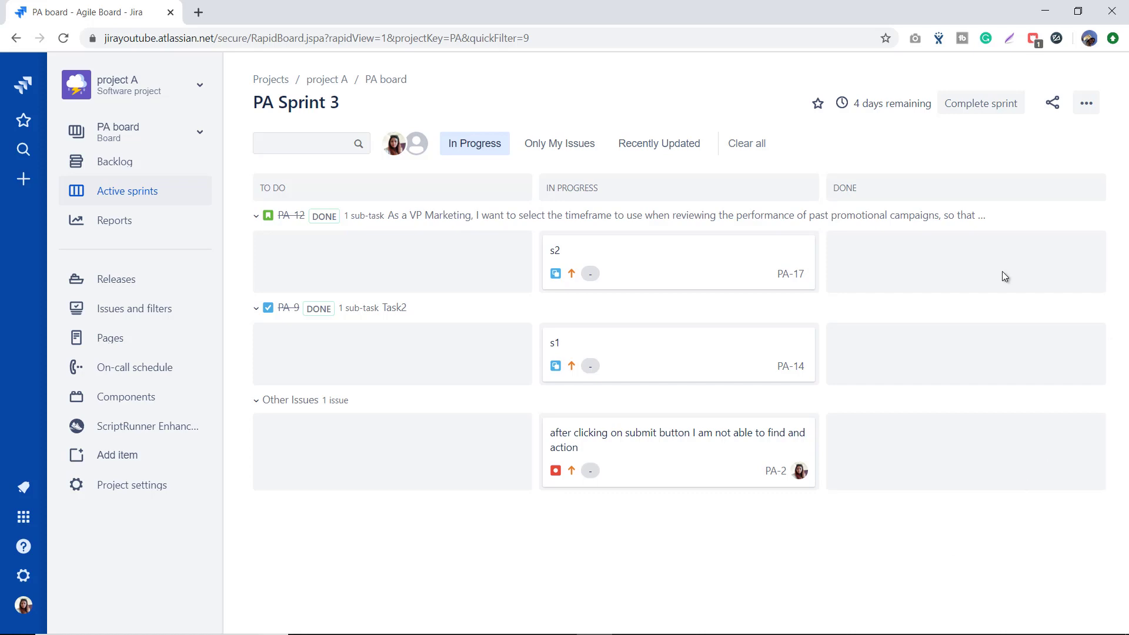
{"action": "left_click", "coordinate": [753, 144]}
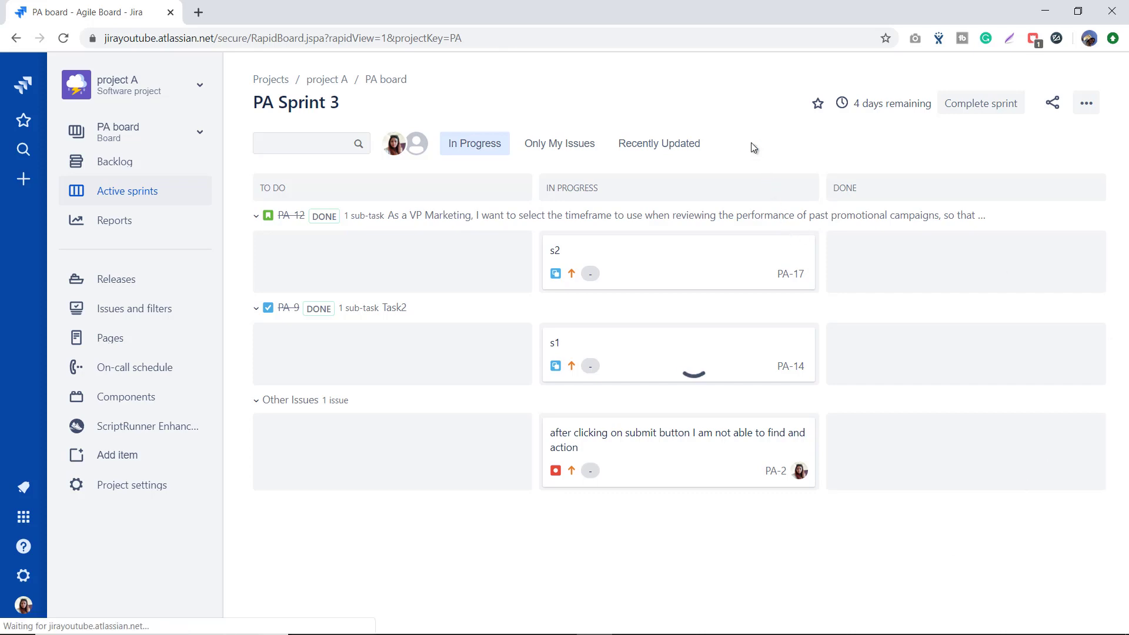